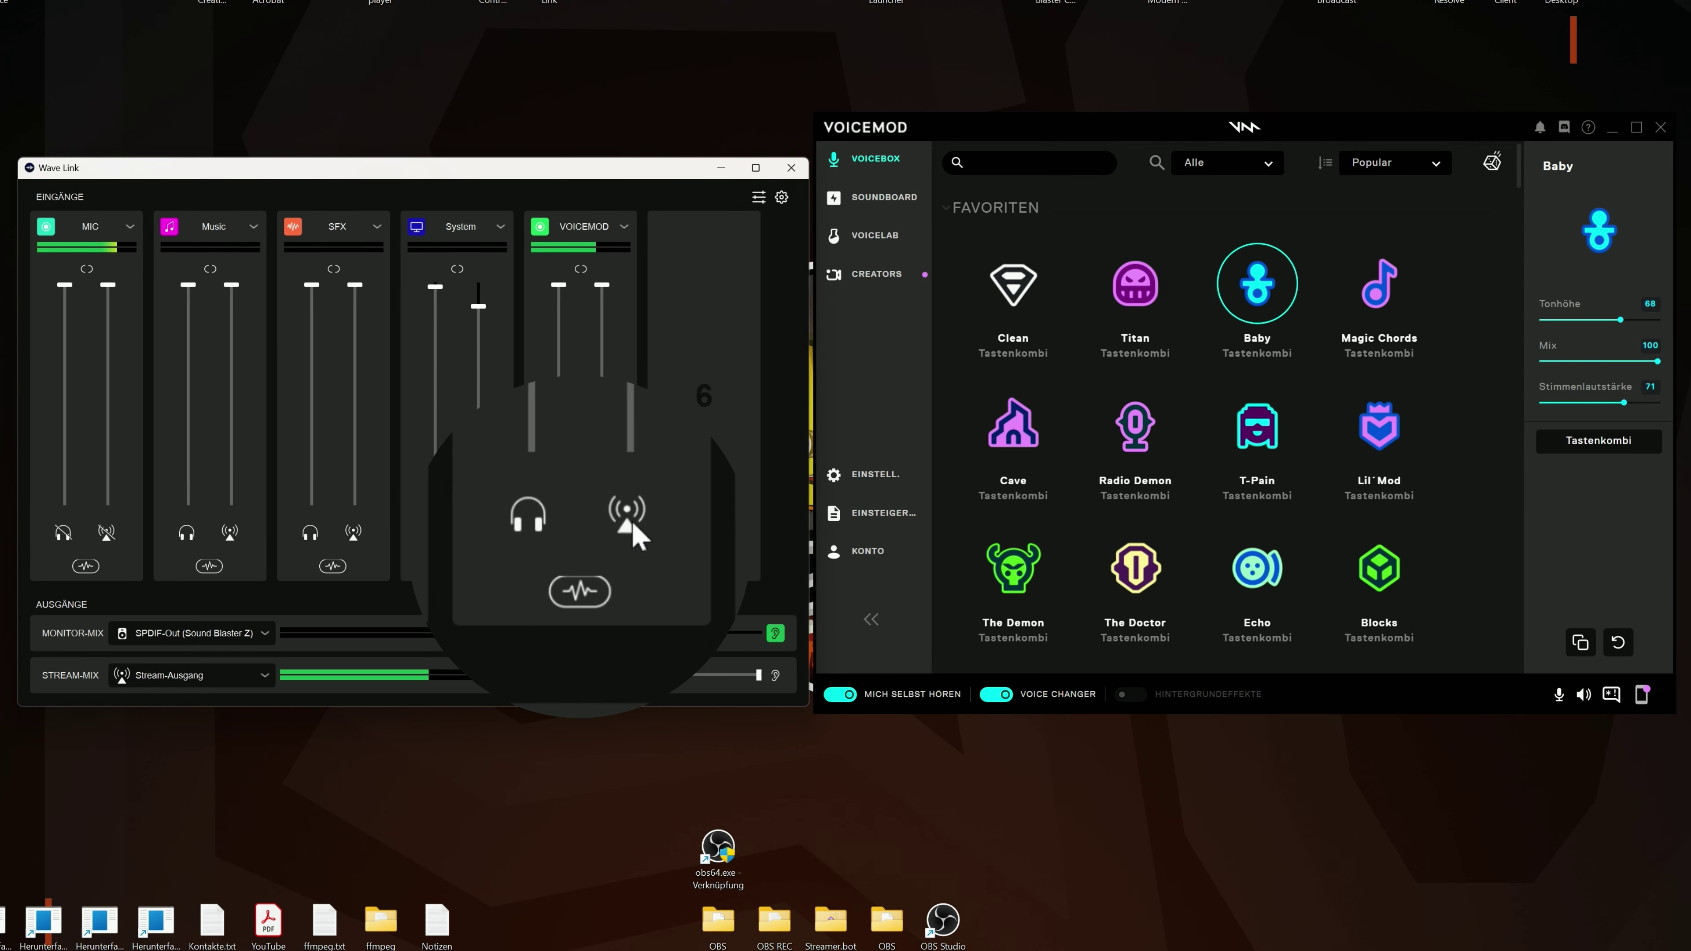
drag(608, 374, 601, 324)
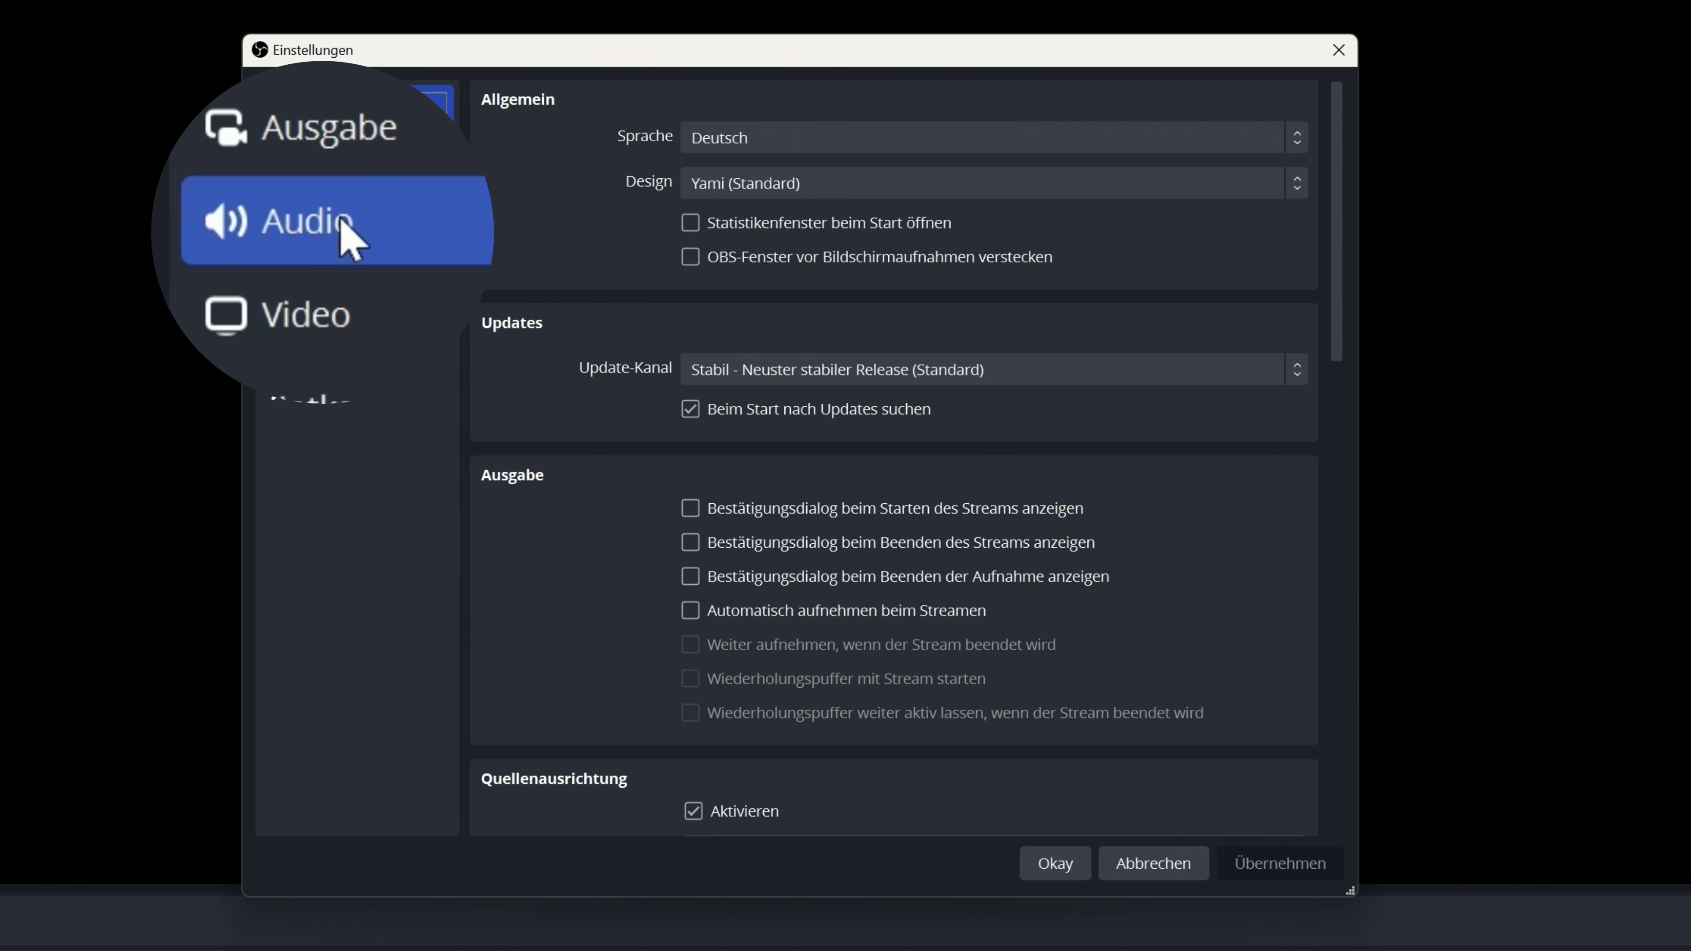
In the audio settings, set Desktop-Audio to Deaktiviert and Mikrofon-/AUX-Audio to Wave Link Stream (Elgato Virtual Audio), applying the changes.
click(331, 229)
click(725, 296)
scroll(733, 319, up, 2)
click(739, 325)
click(746, 383)
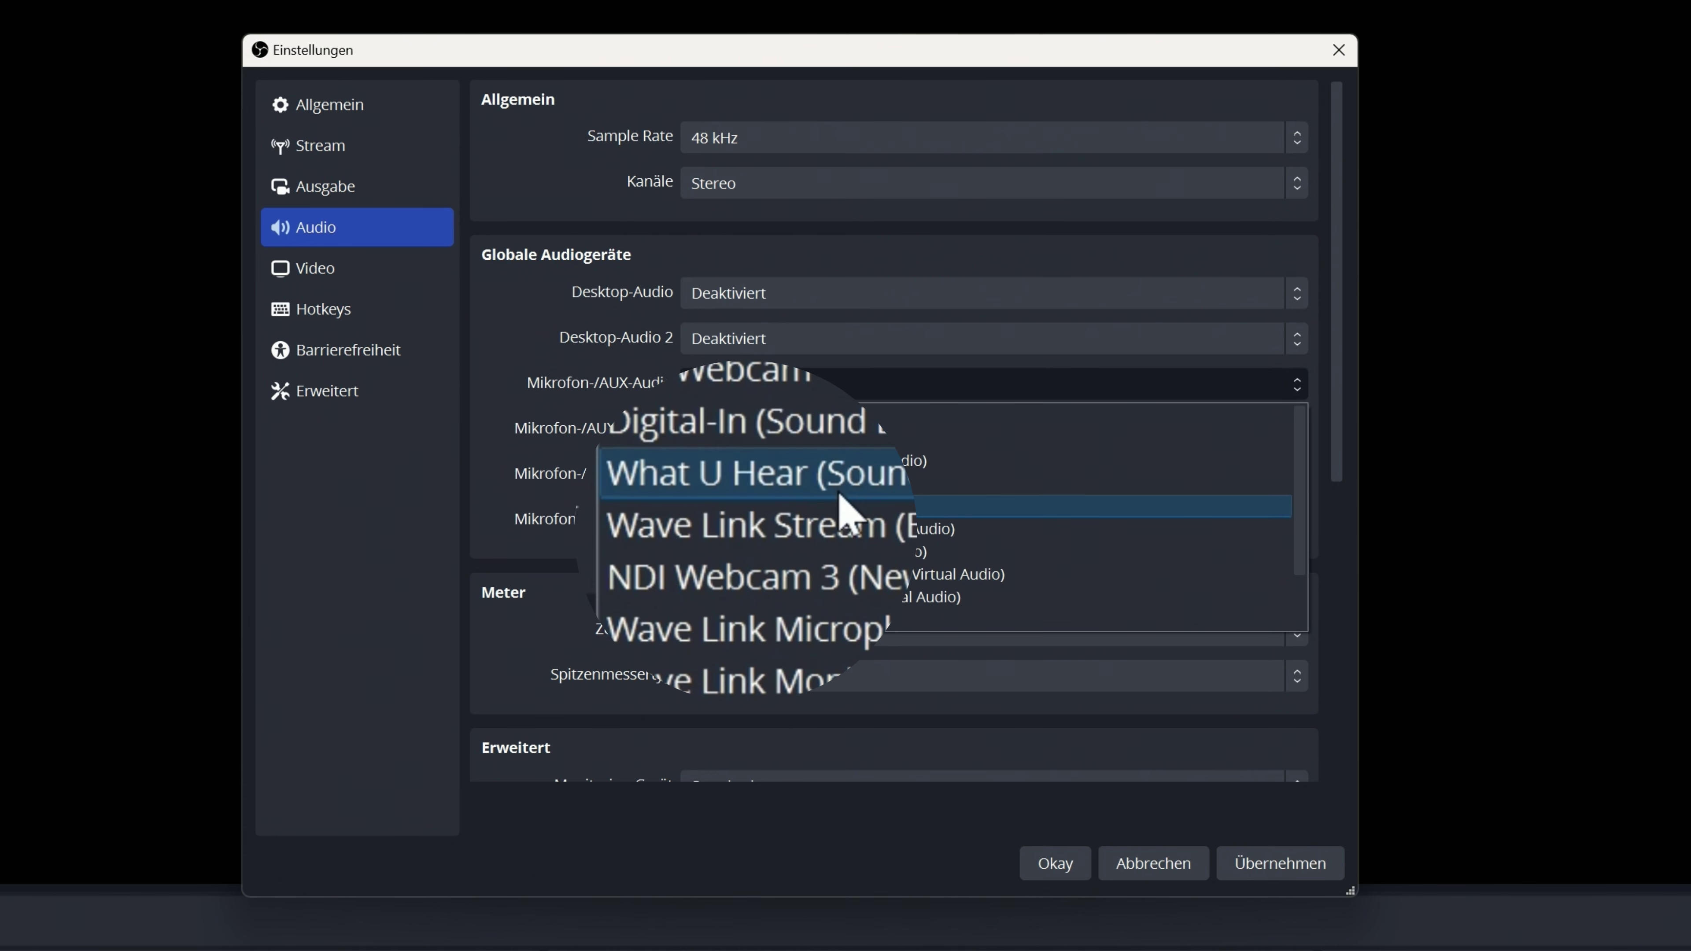
click(789, 528)
click(1254, 868)
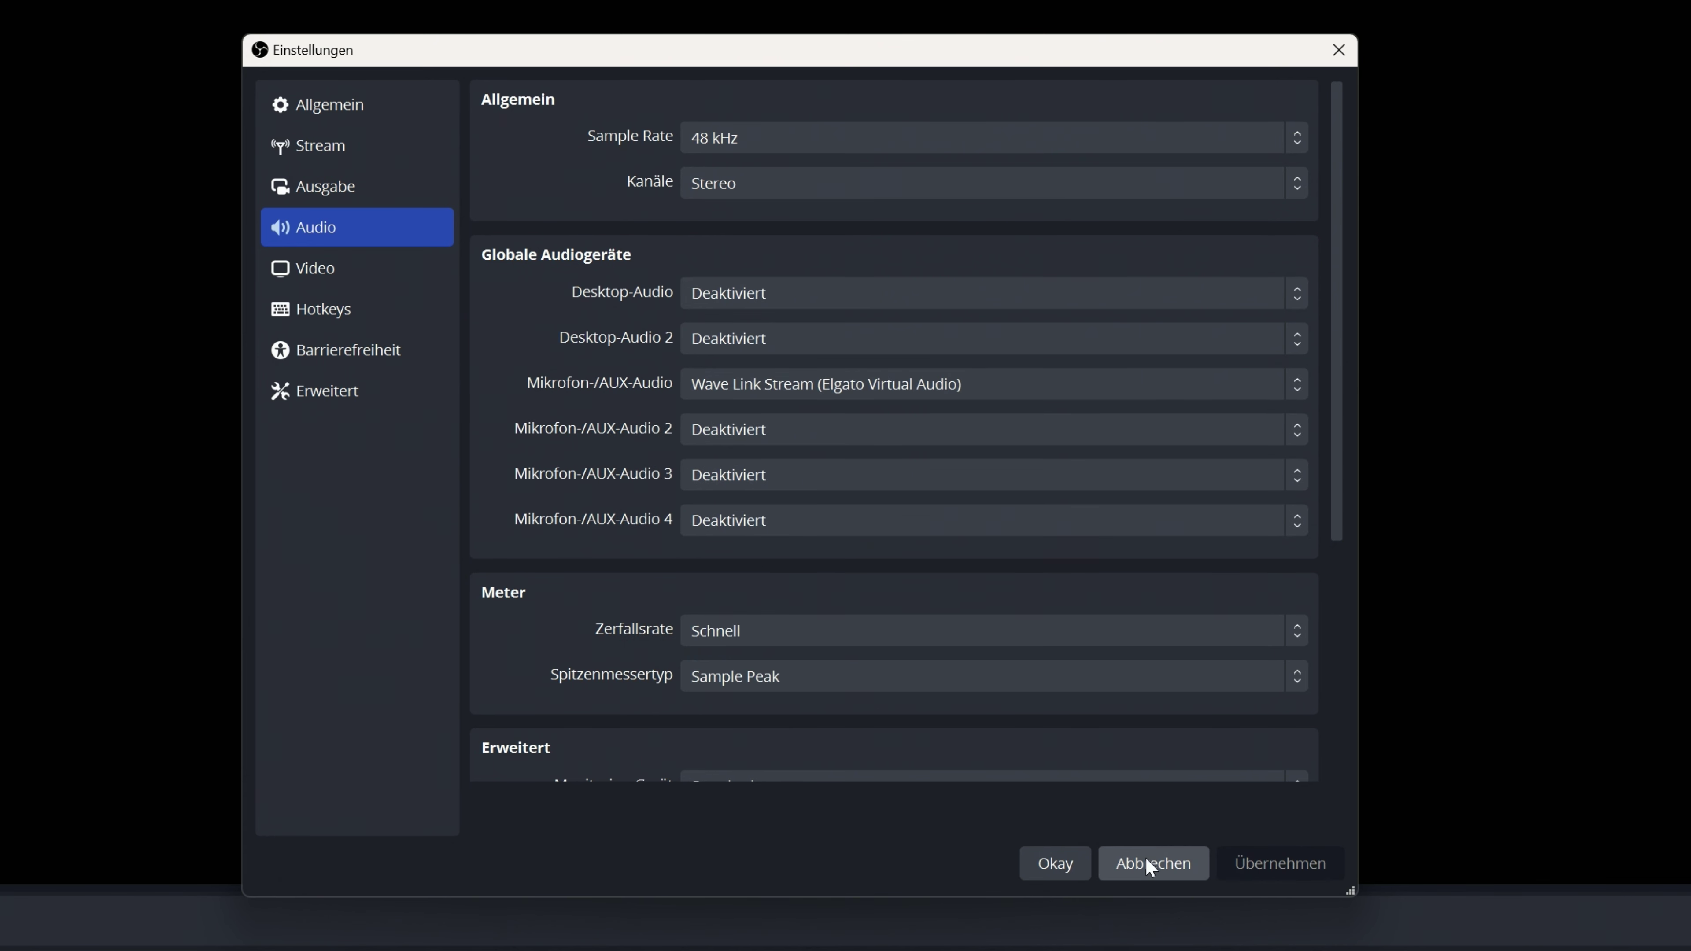
click(1056, 863)
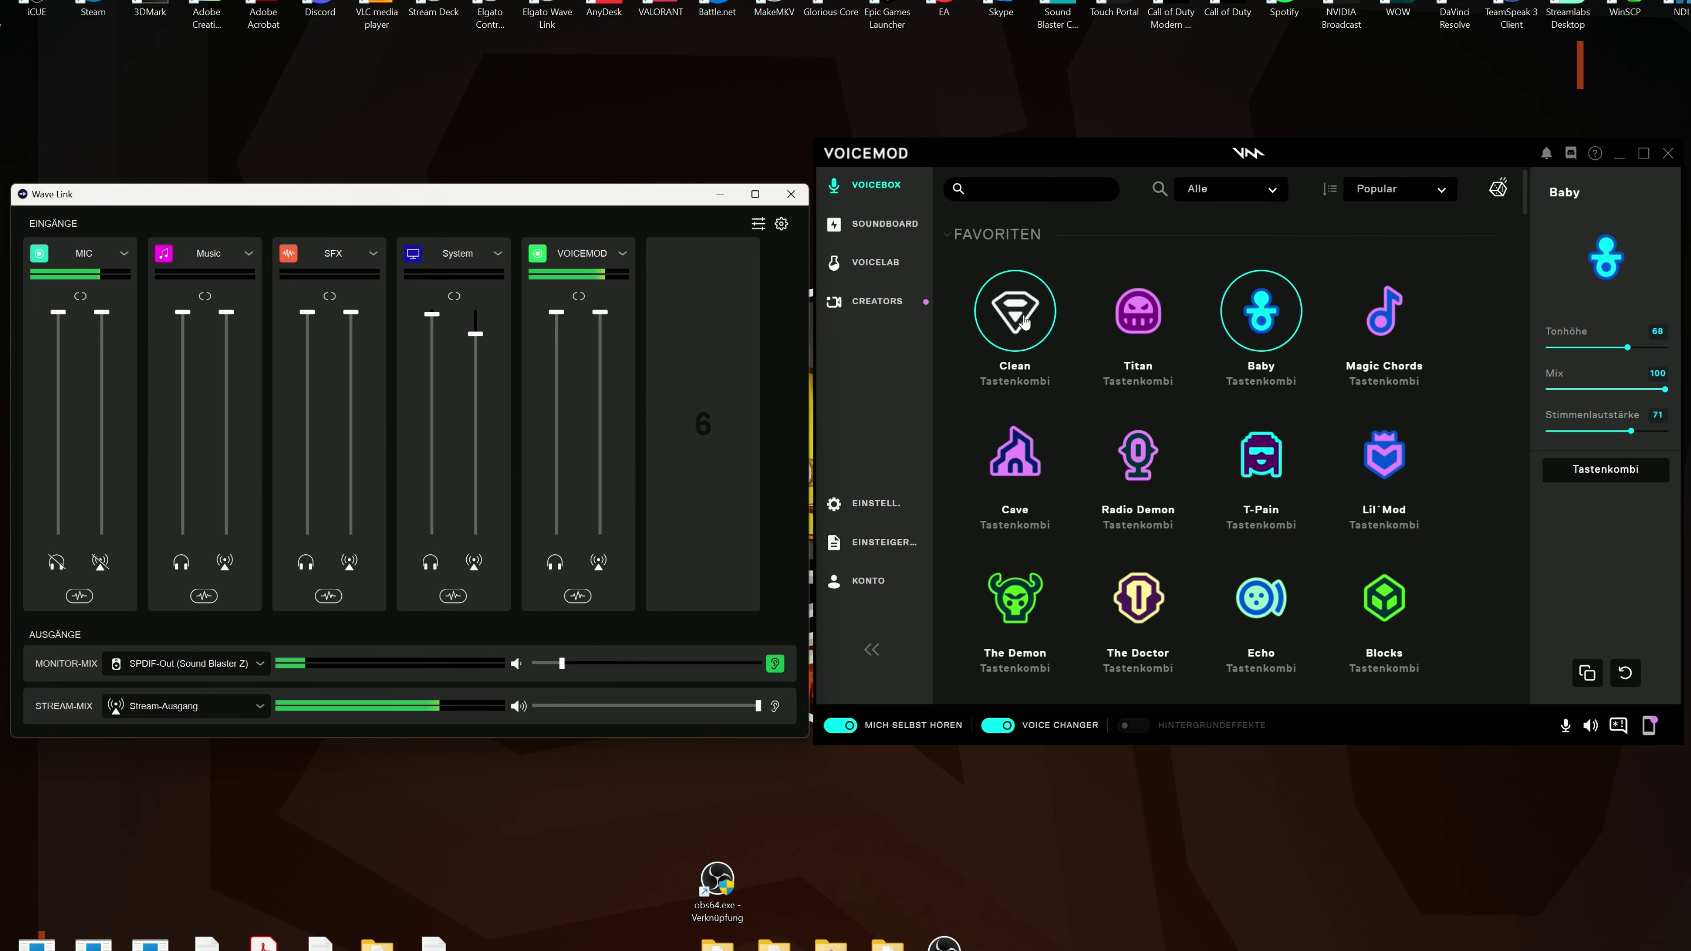
Switch to Voicemod and try the Clean, Baby, The Demon and The Doctor voices one after another.
click(1017, 318)
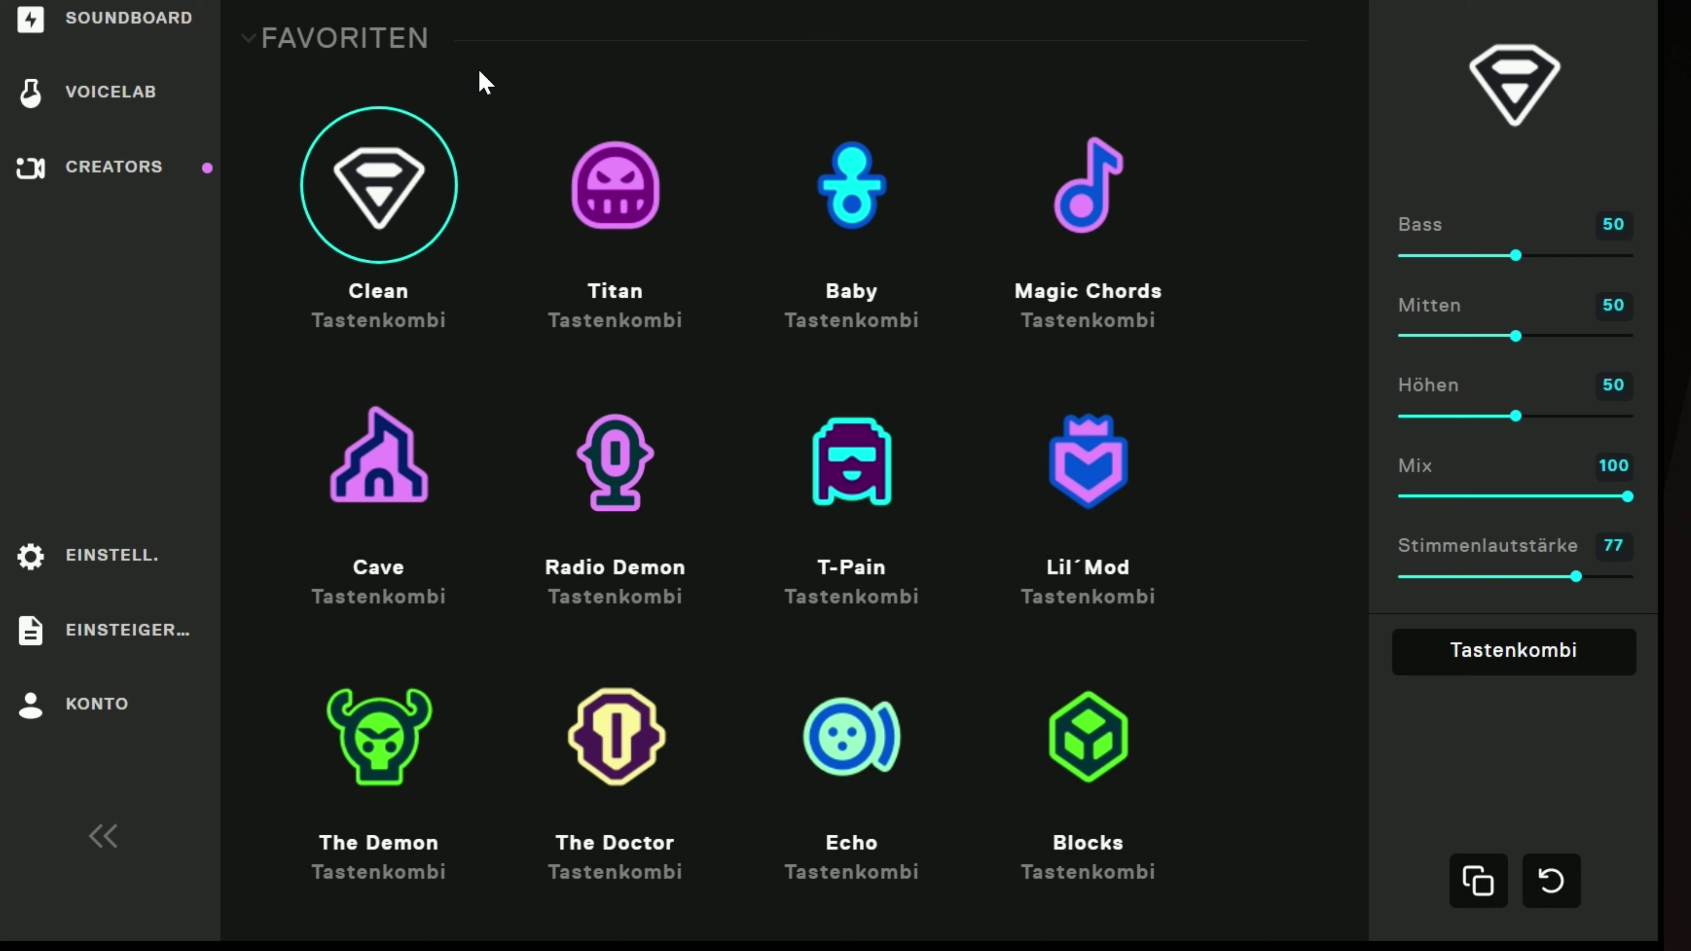
click(846, 197)
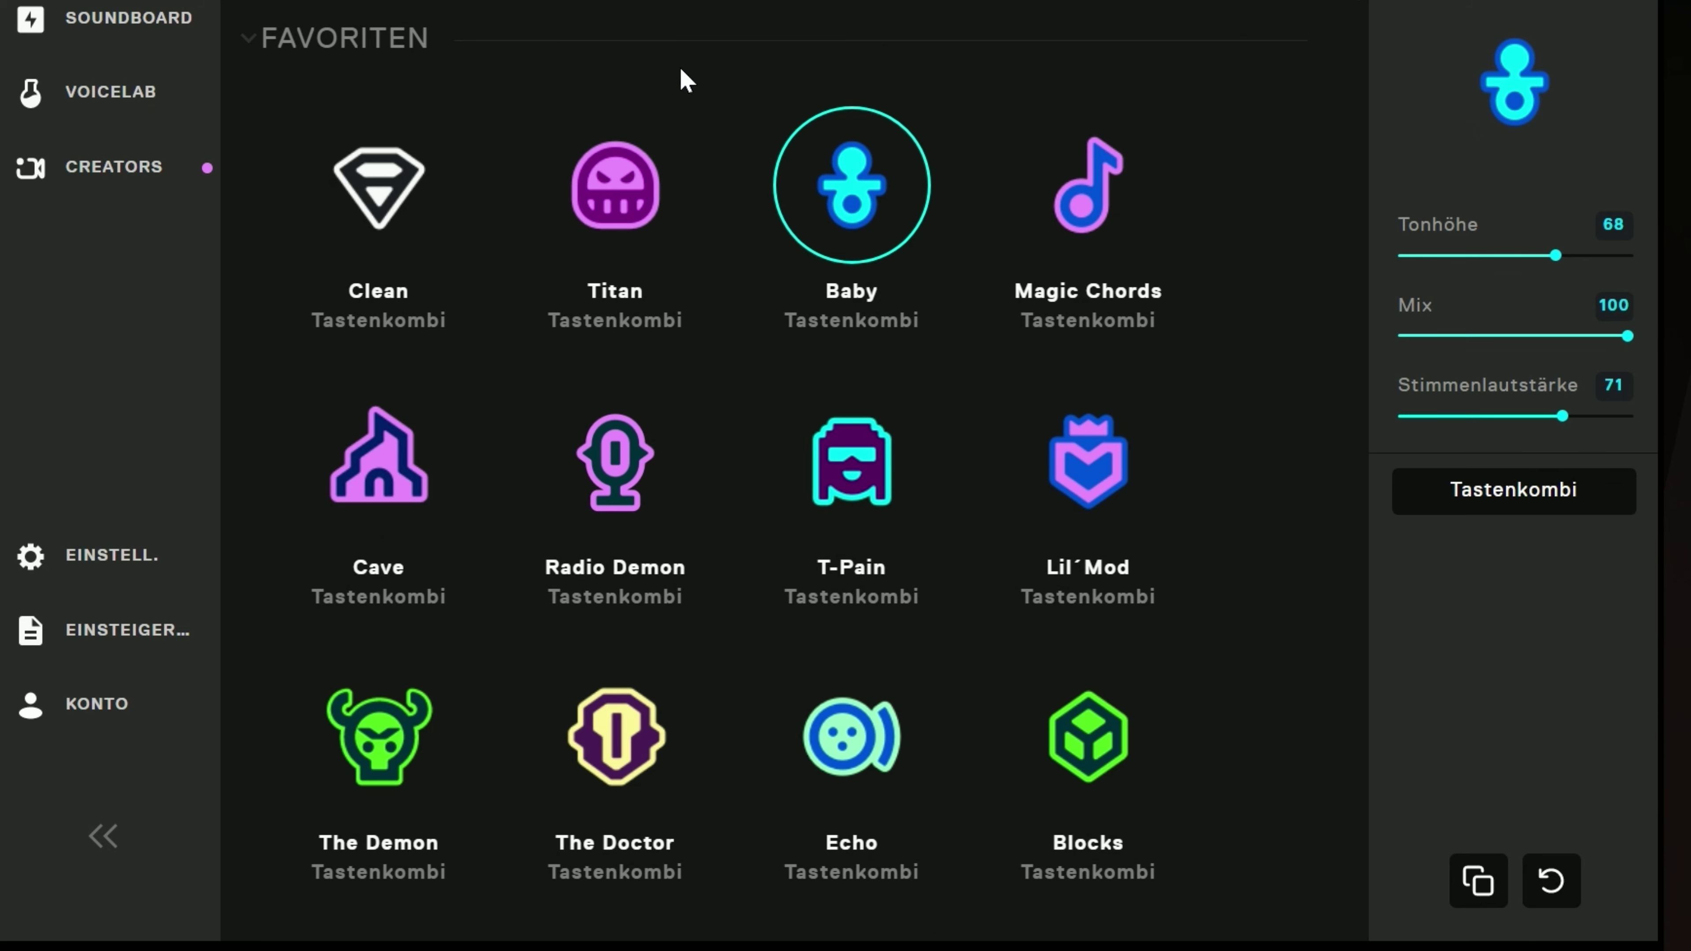
click(376, 766)
scroll(393, 750, down, 5)
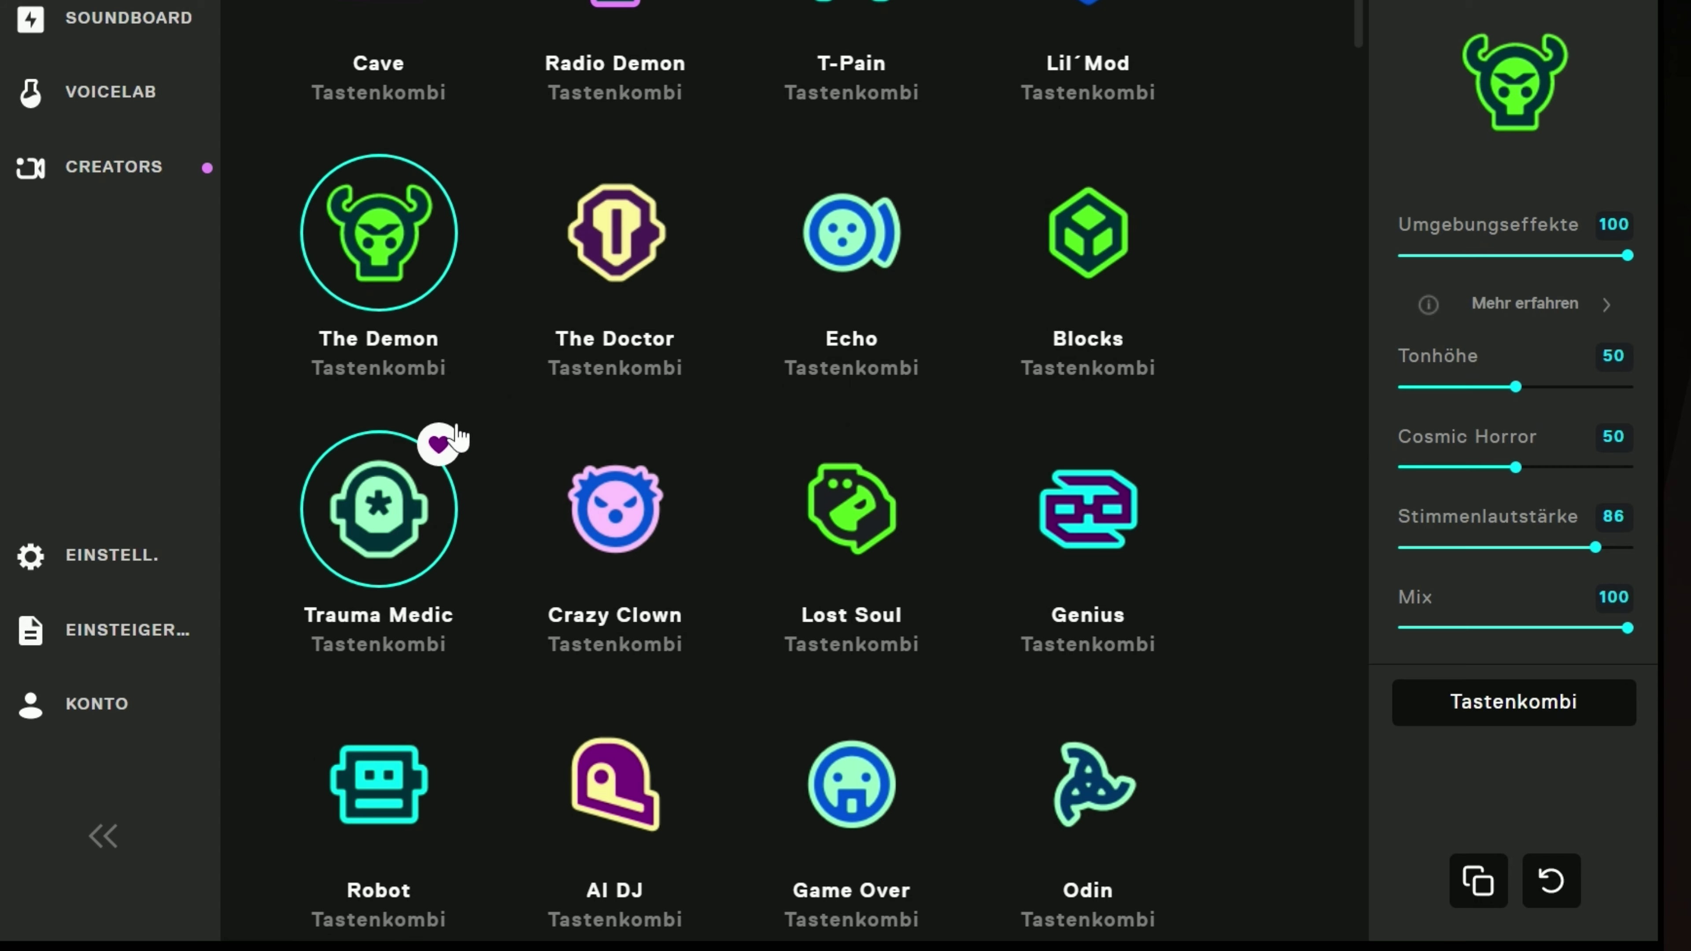
click(615, 233)
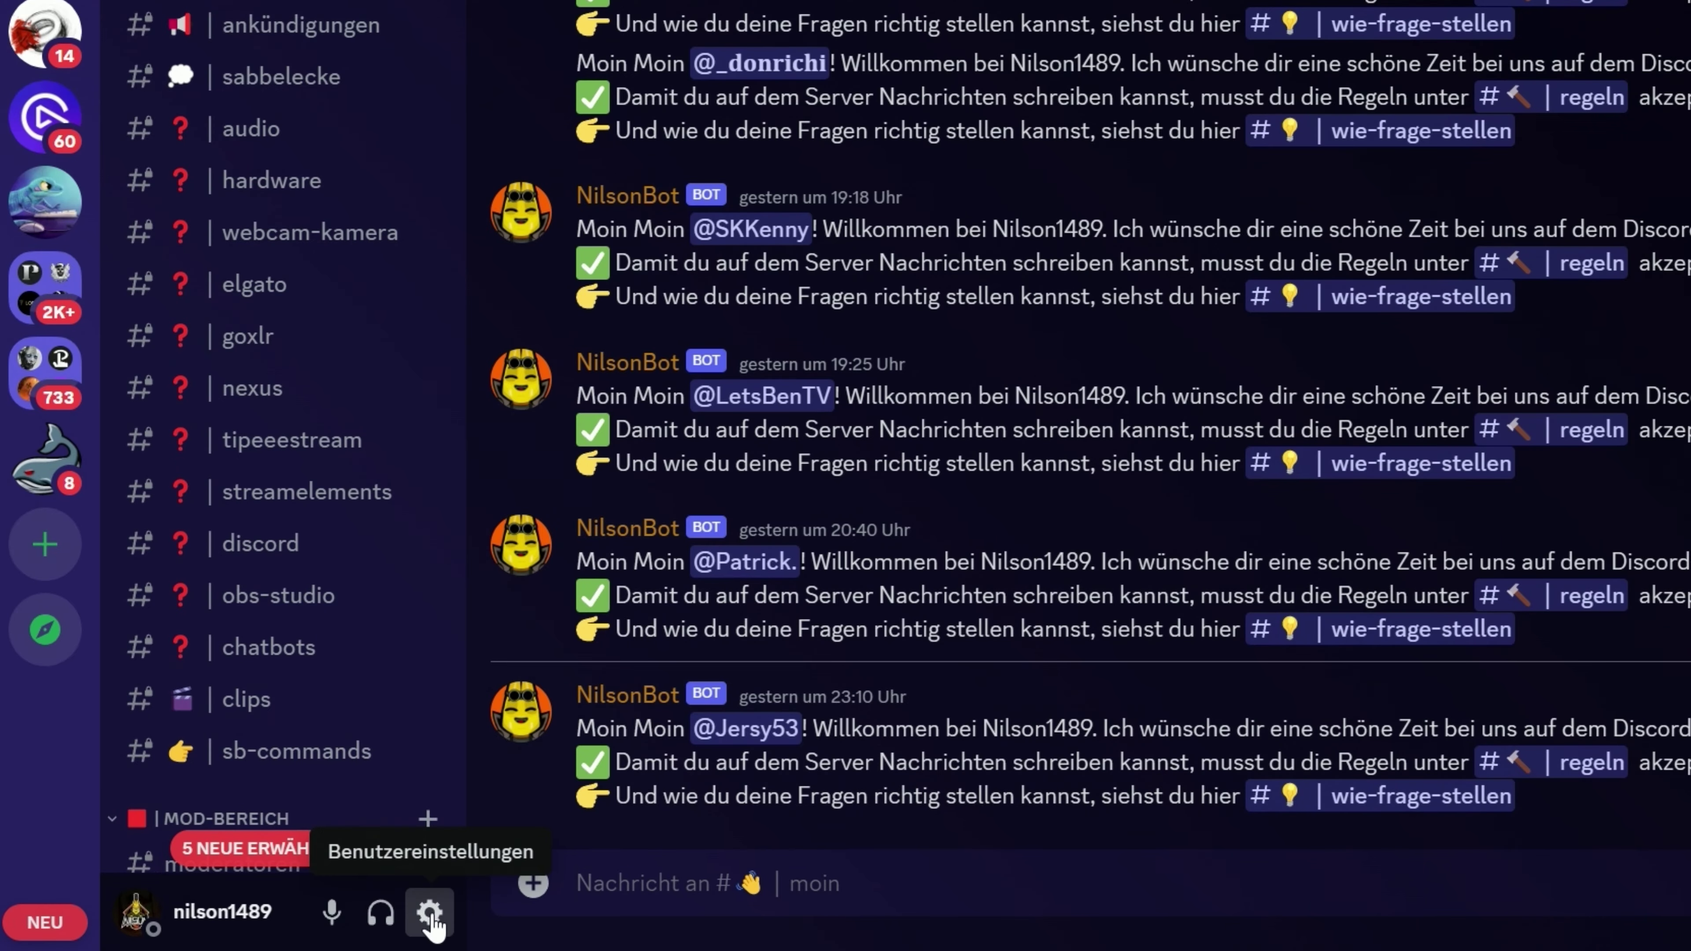
Switch to Discord and set the Eingabegerät for Sprach- & Videochat to the Voicemod virtual microphone (WDM).
click(429, 913)
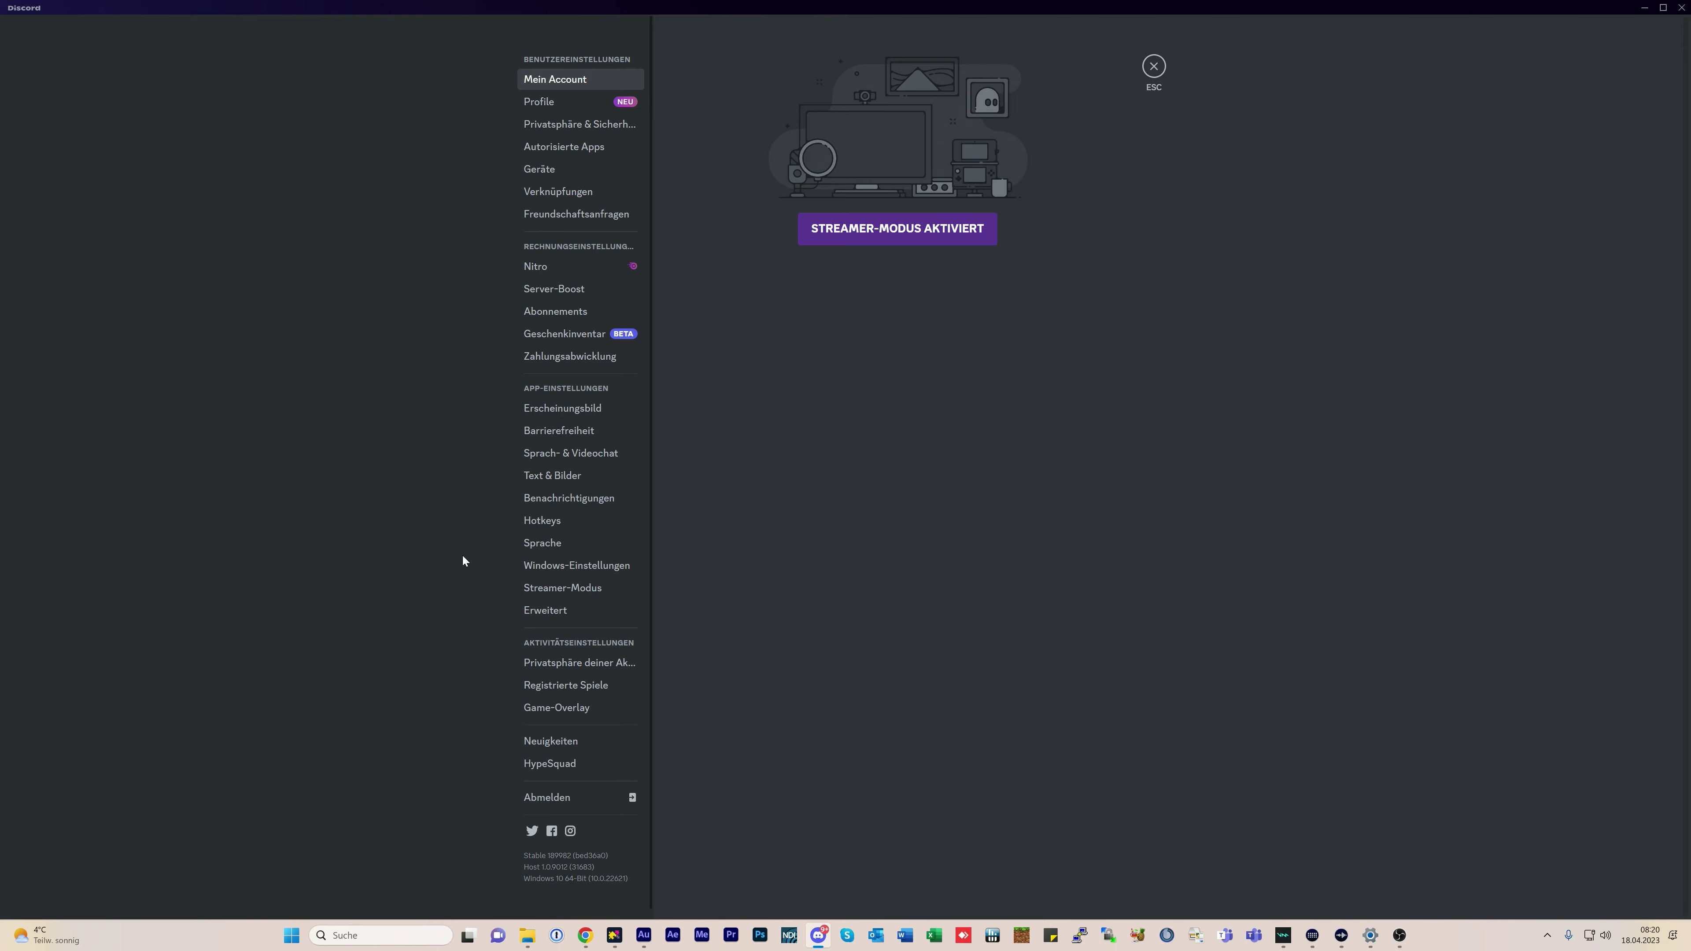
click(559, 456)
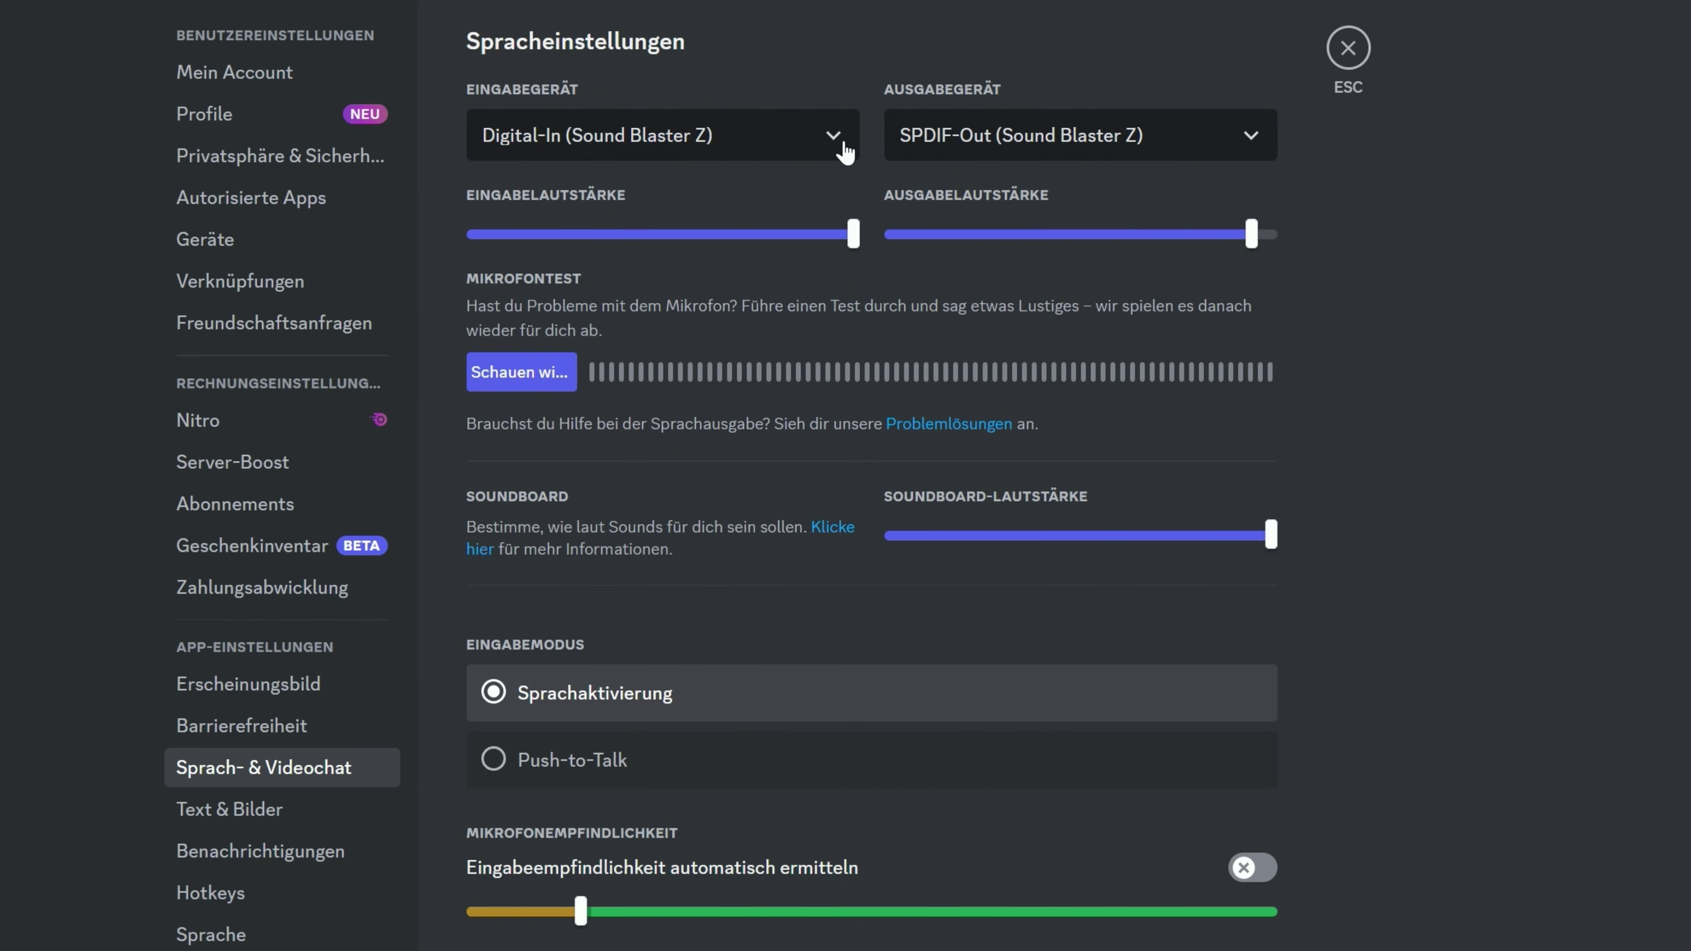
click(836, 139)
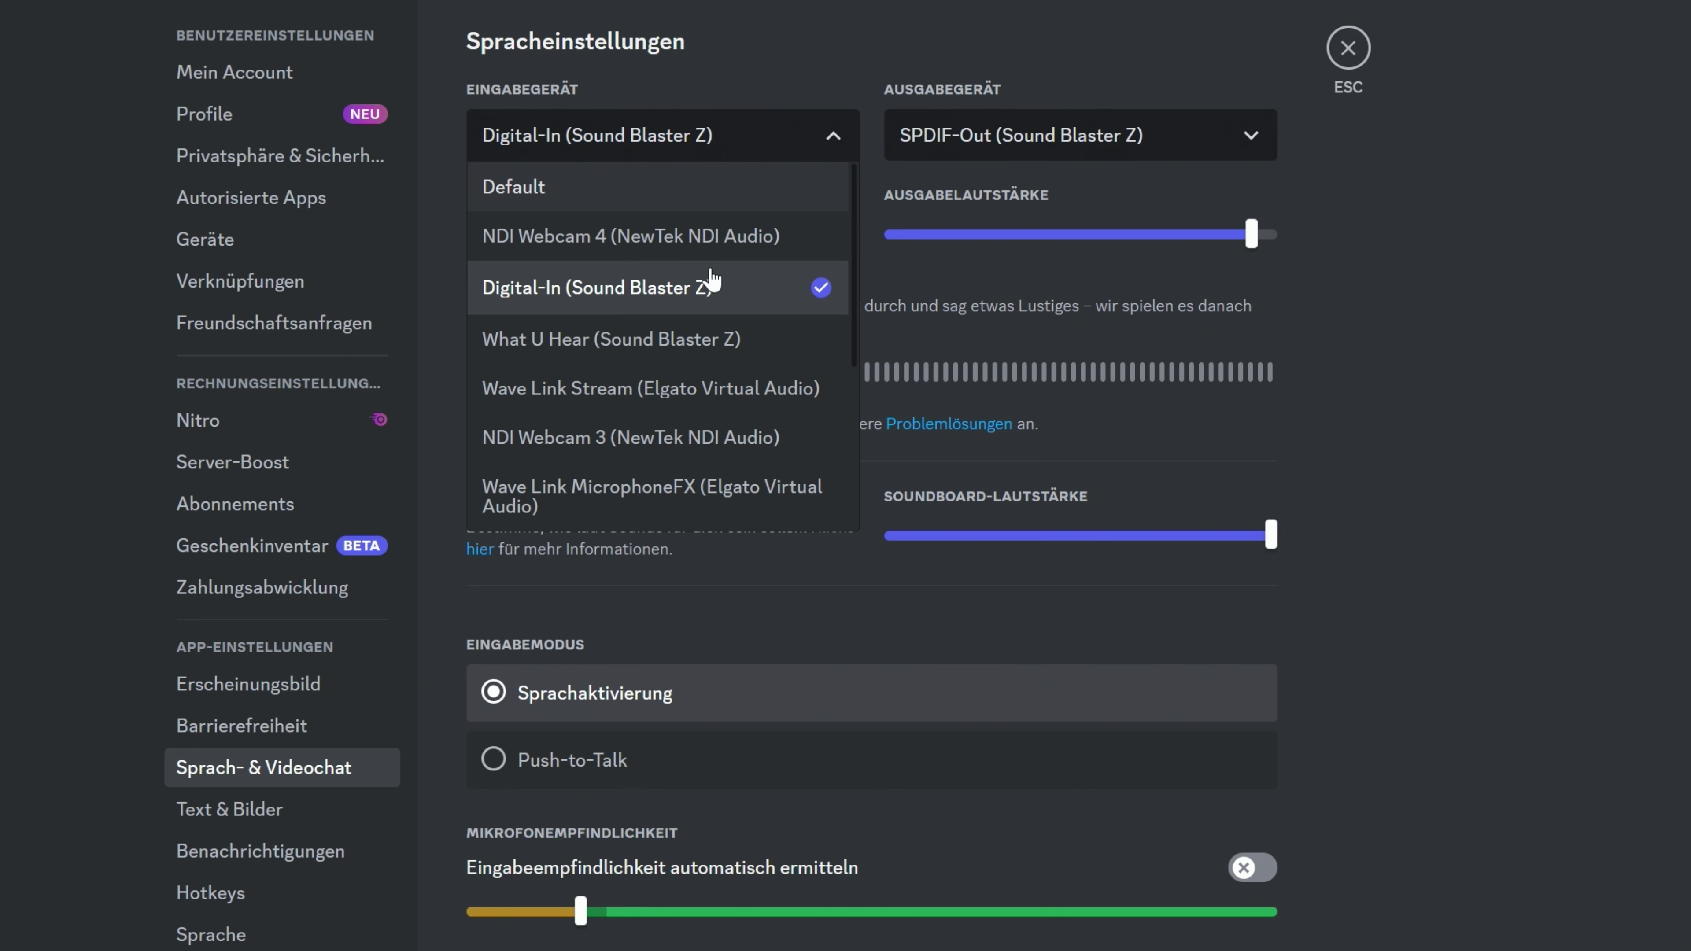
scroll(695, 283, down, 3)
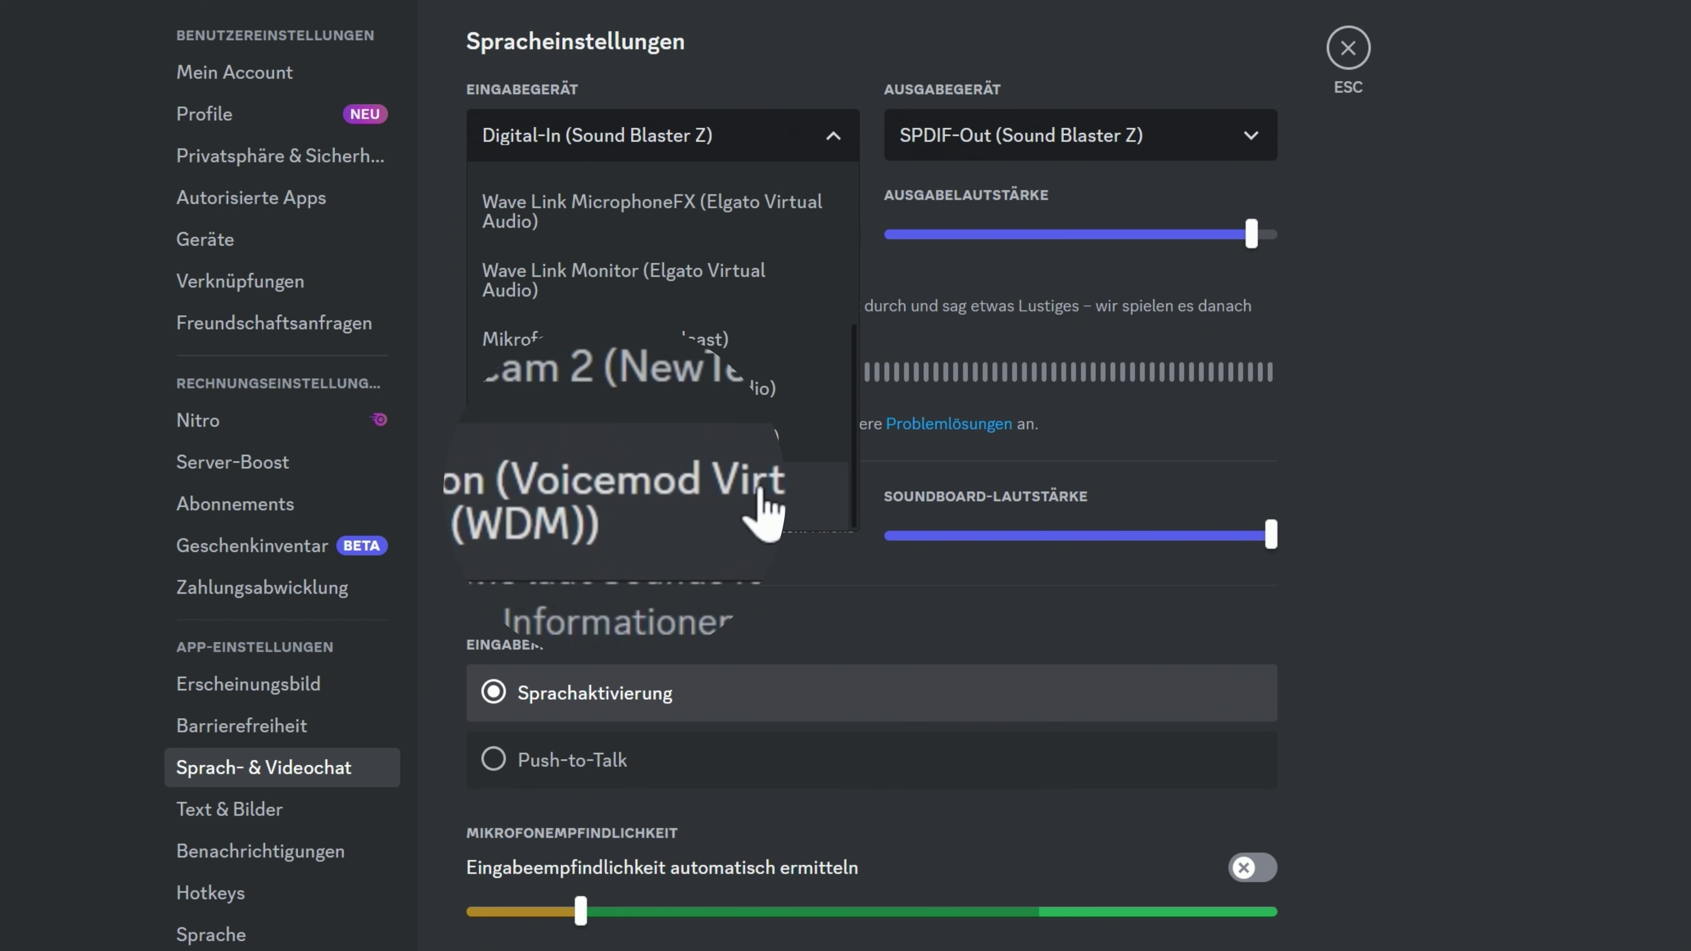
click(554, 501)
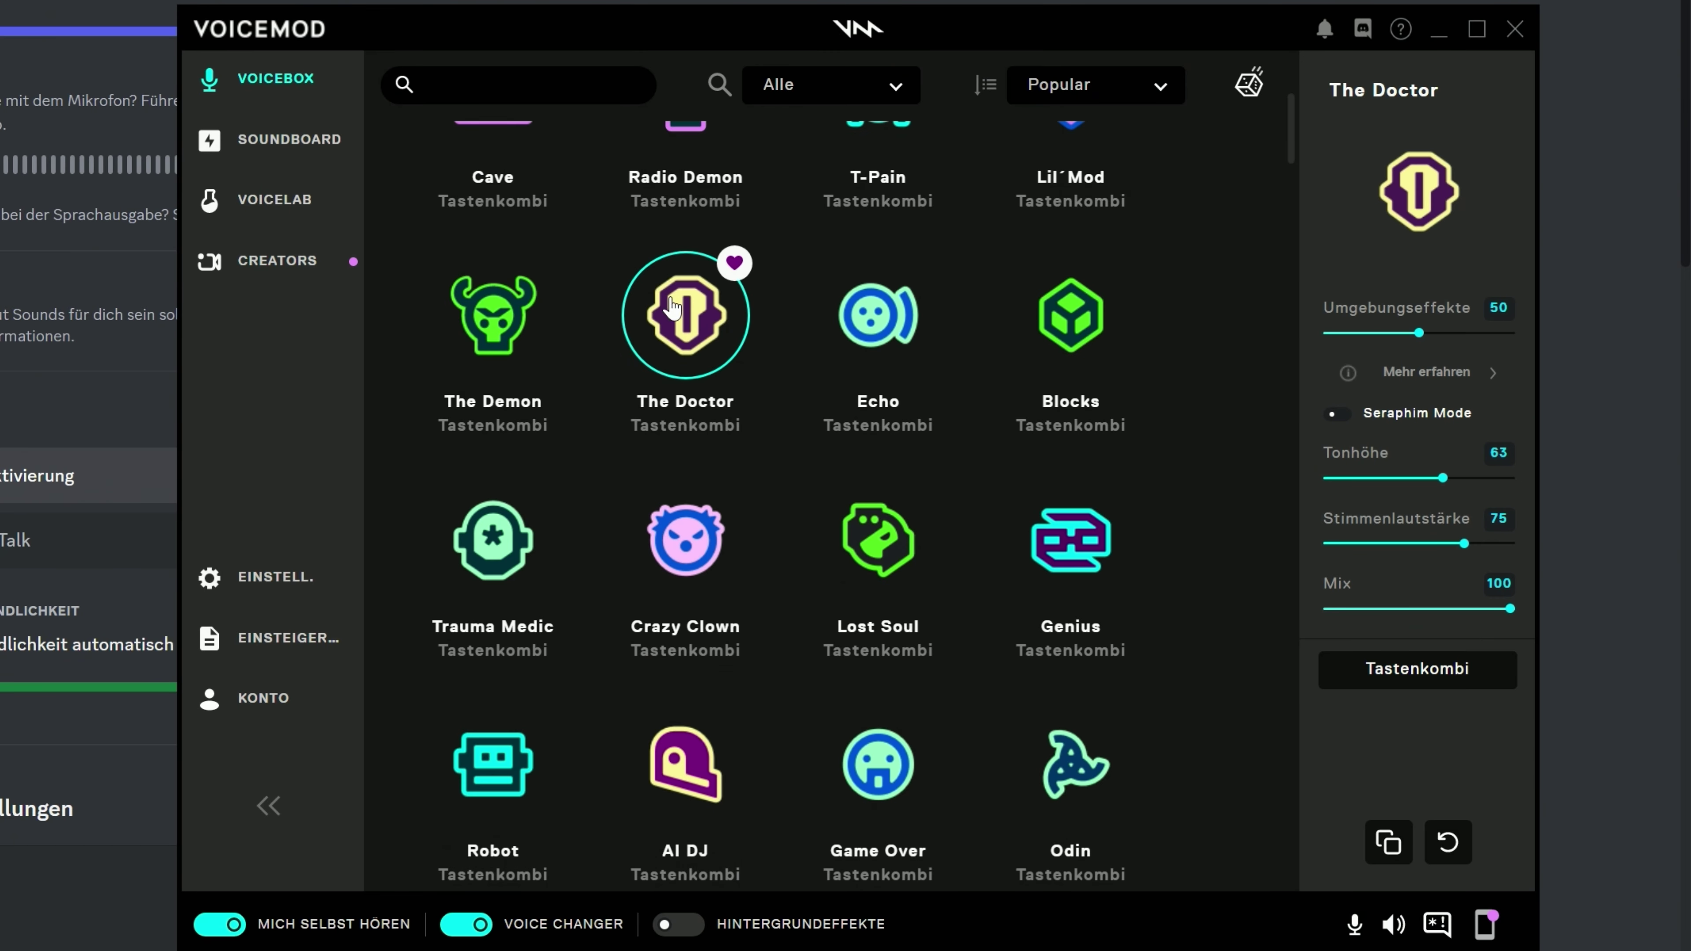
Switch to Voicemod and change the active voice to Baby, finishing on Clean.
scroll(782, 310, up, 5)
click(892, 294)
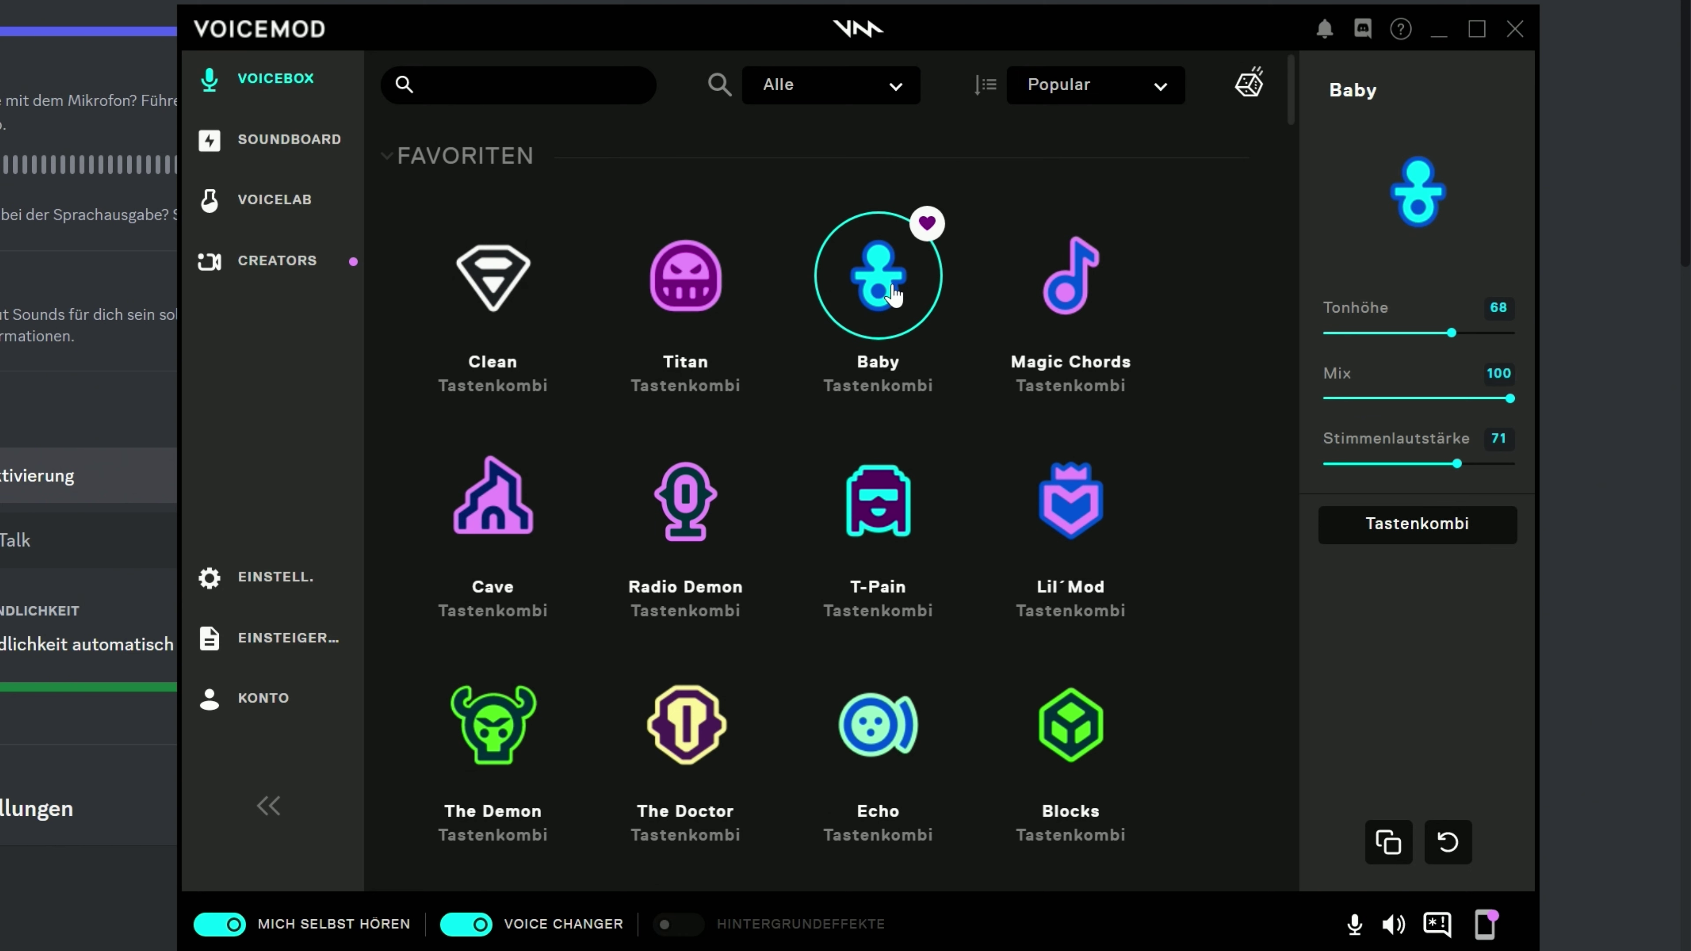
click(481, 300)
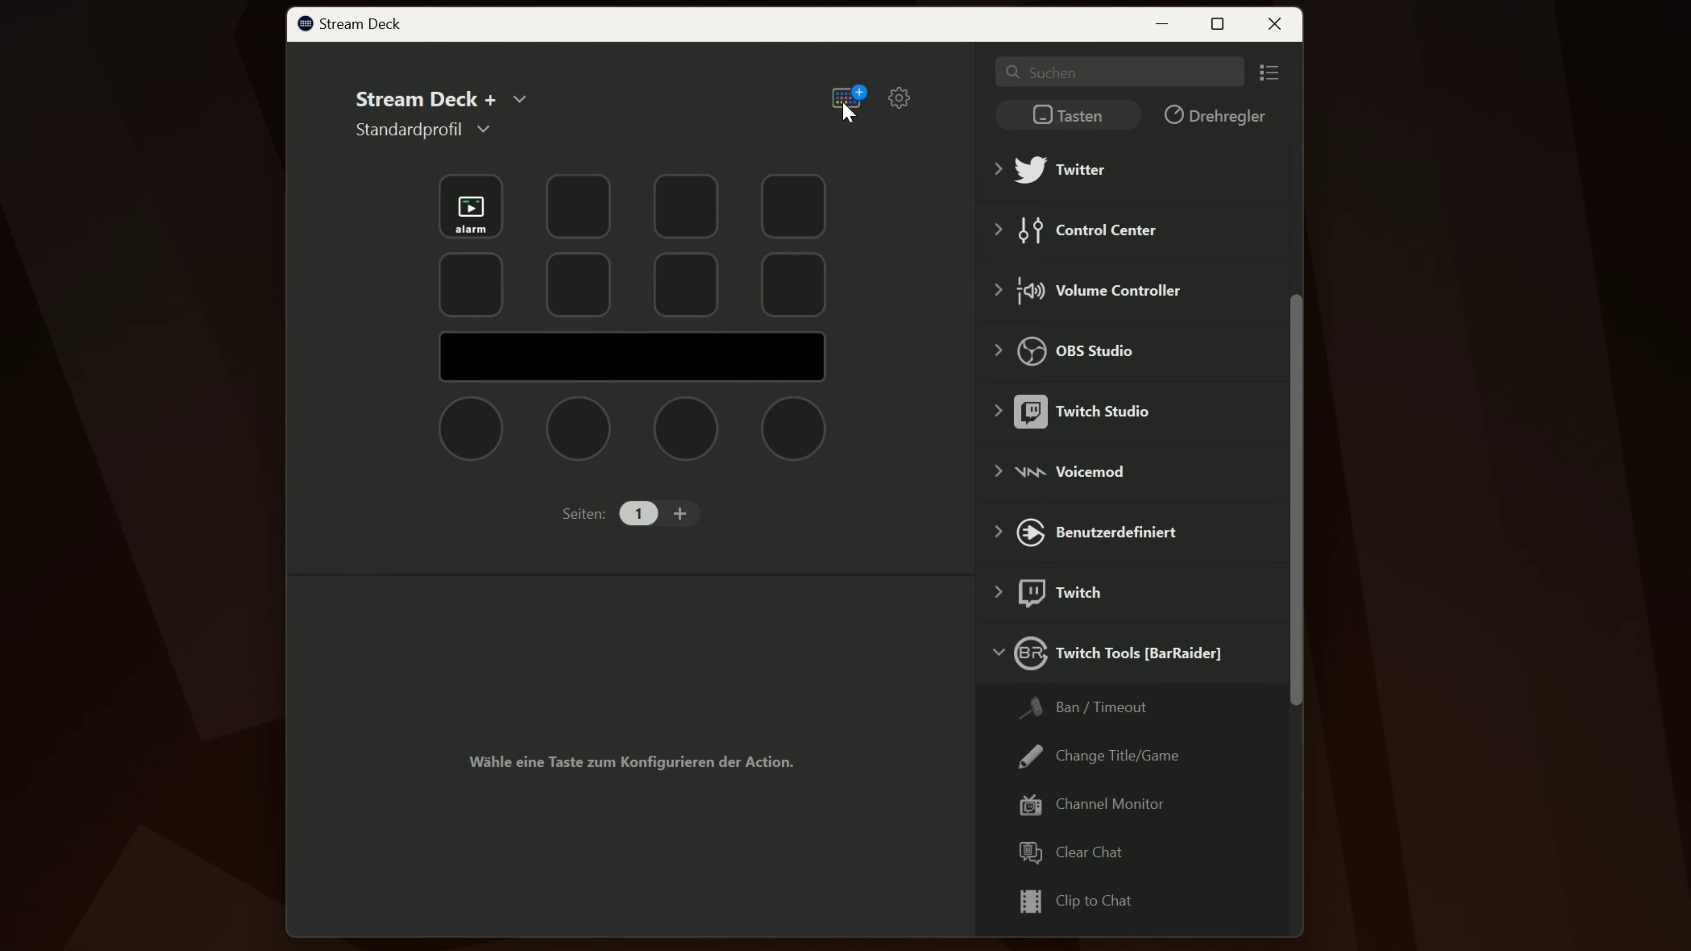
Look up "voicem" among the plugins in the Stream Deck store and close the store.
click(844, 101)
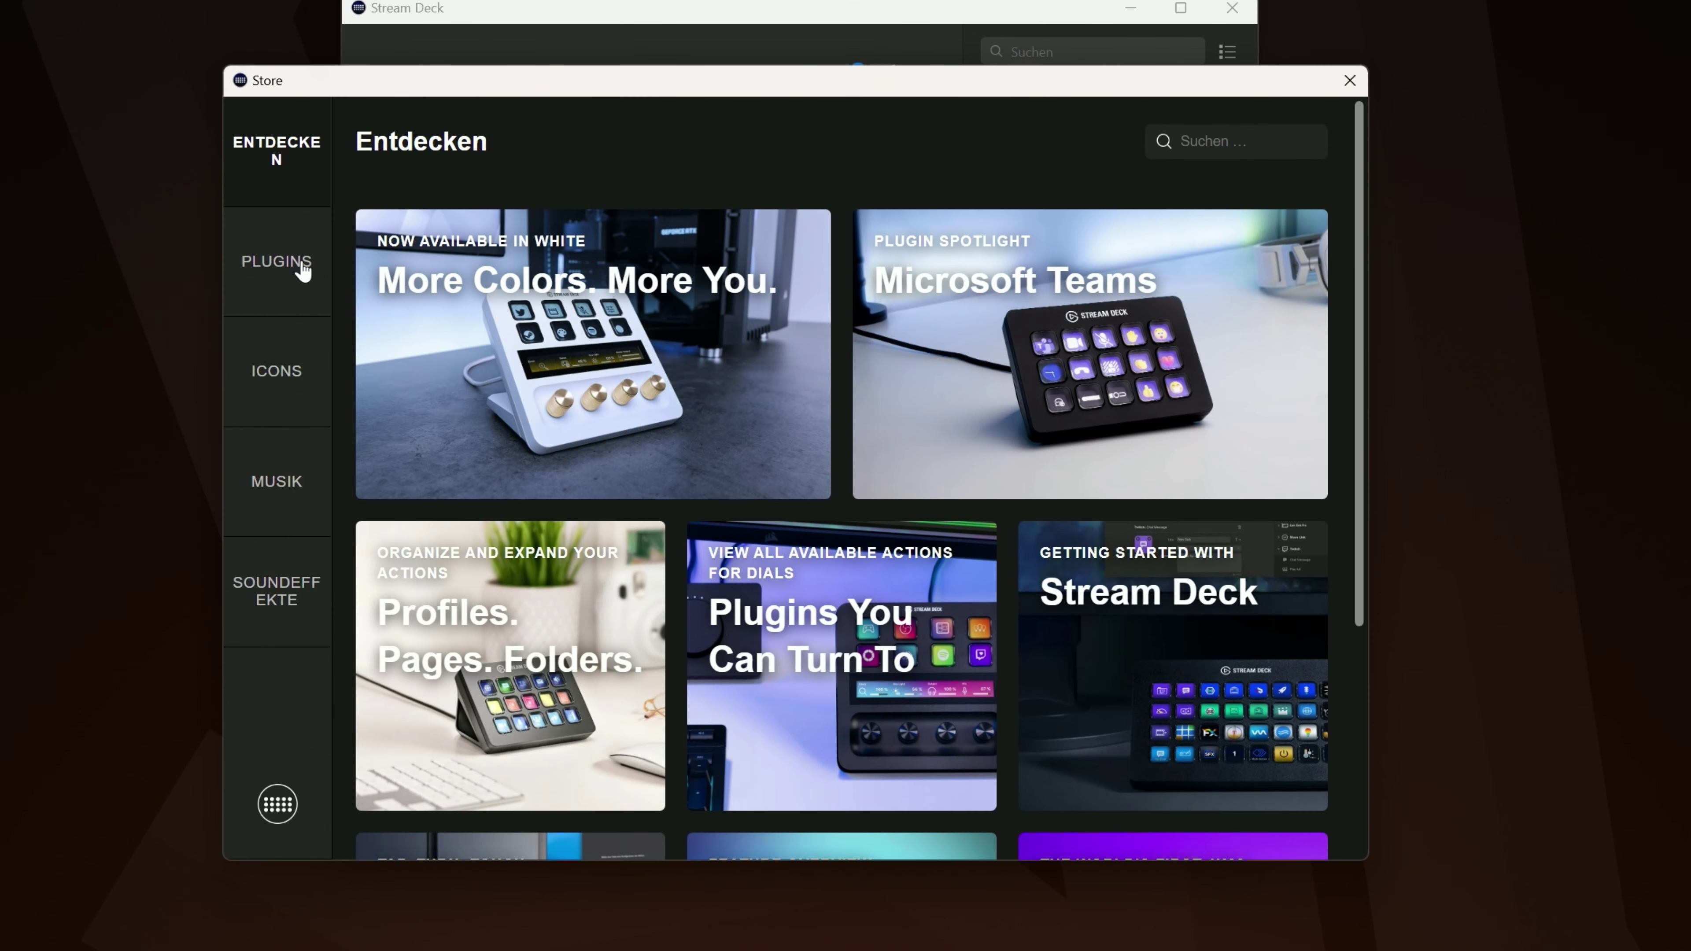
click(303, 270)
text(voicem)
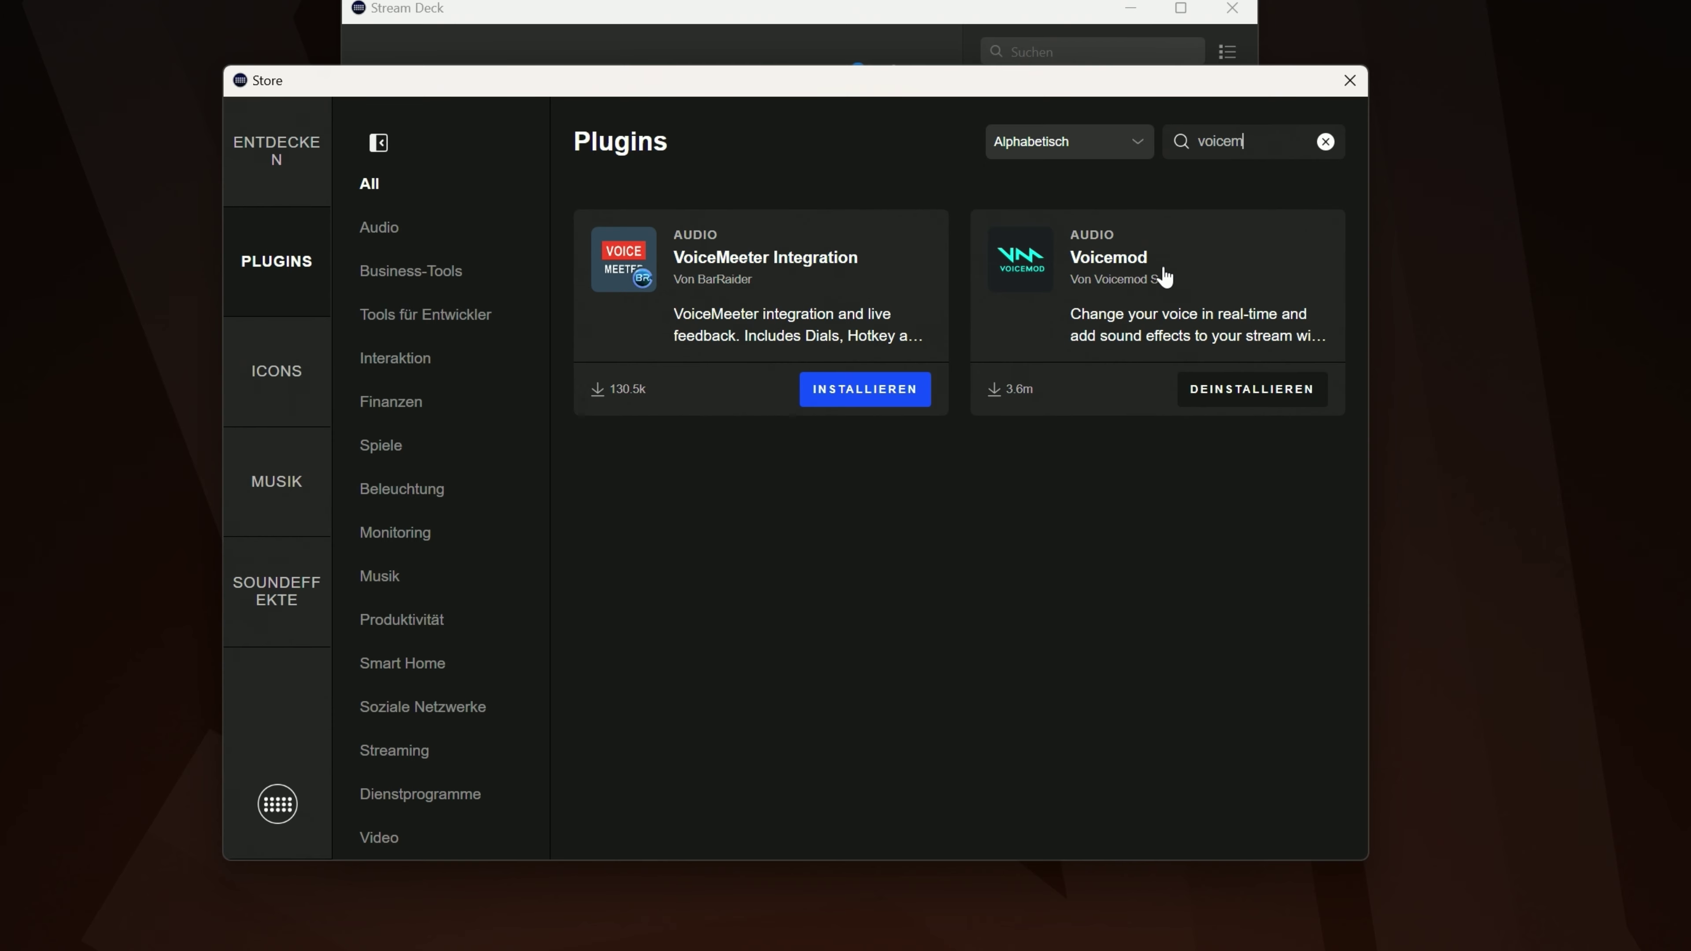
click(1351, 79)
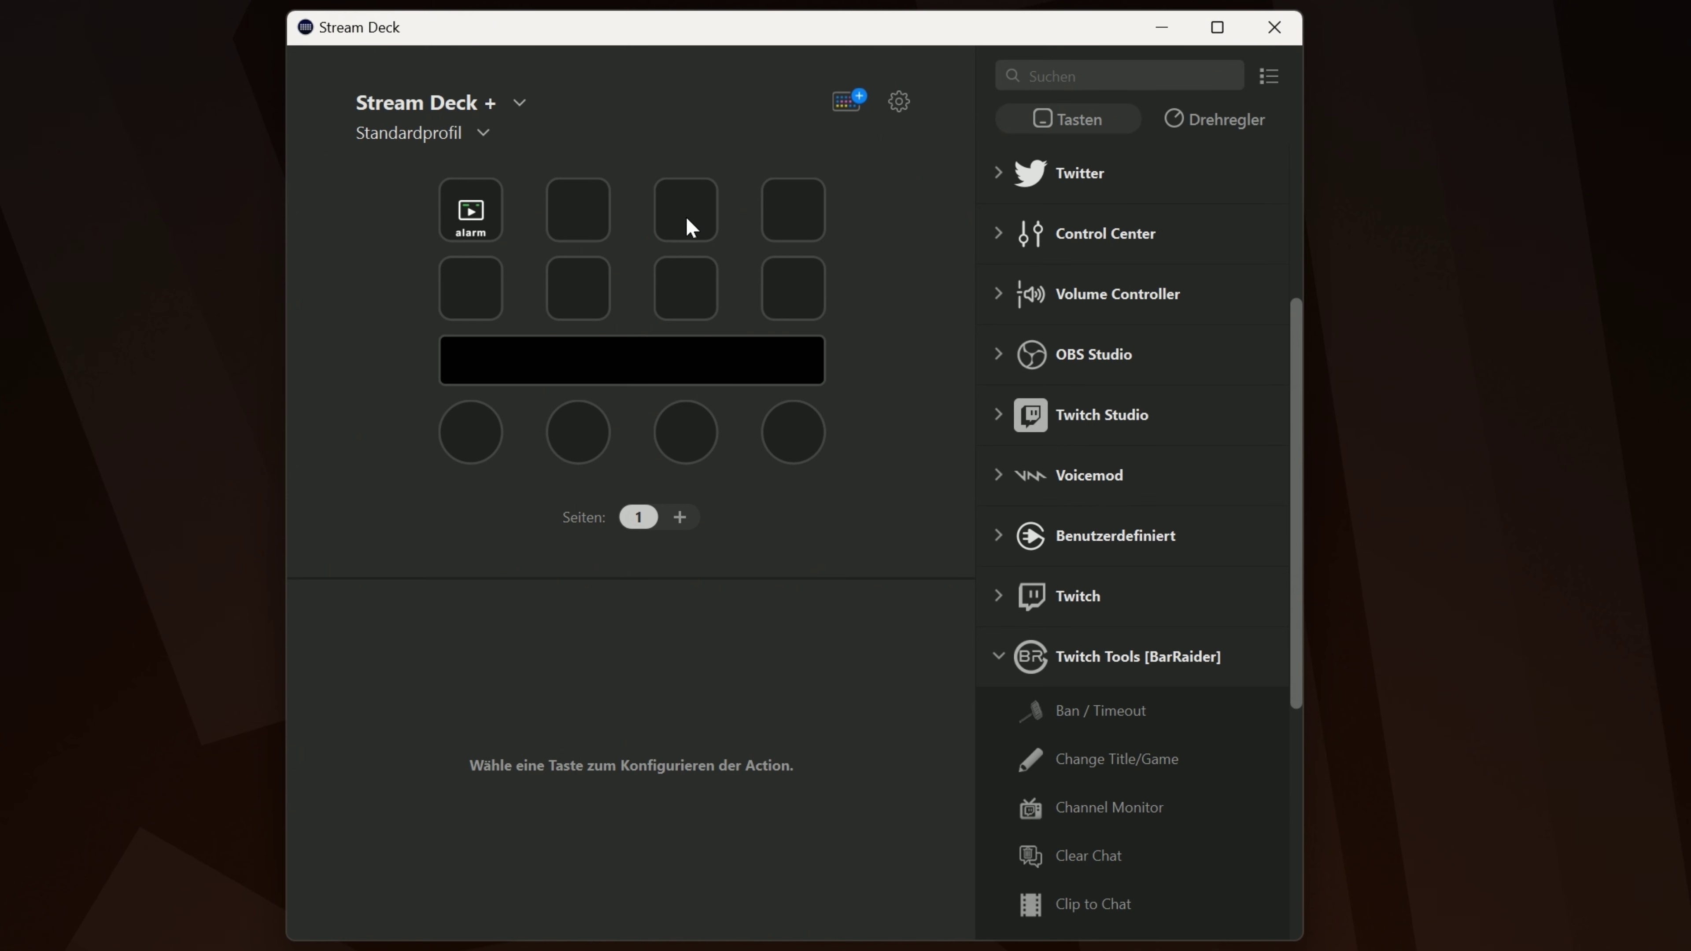
Assign Voicemod's Voice Changer On/Off action to the second key in the Stream Deck's upper row.
click(1001, 658)
click(996, 658)
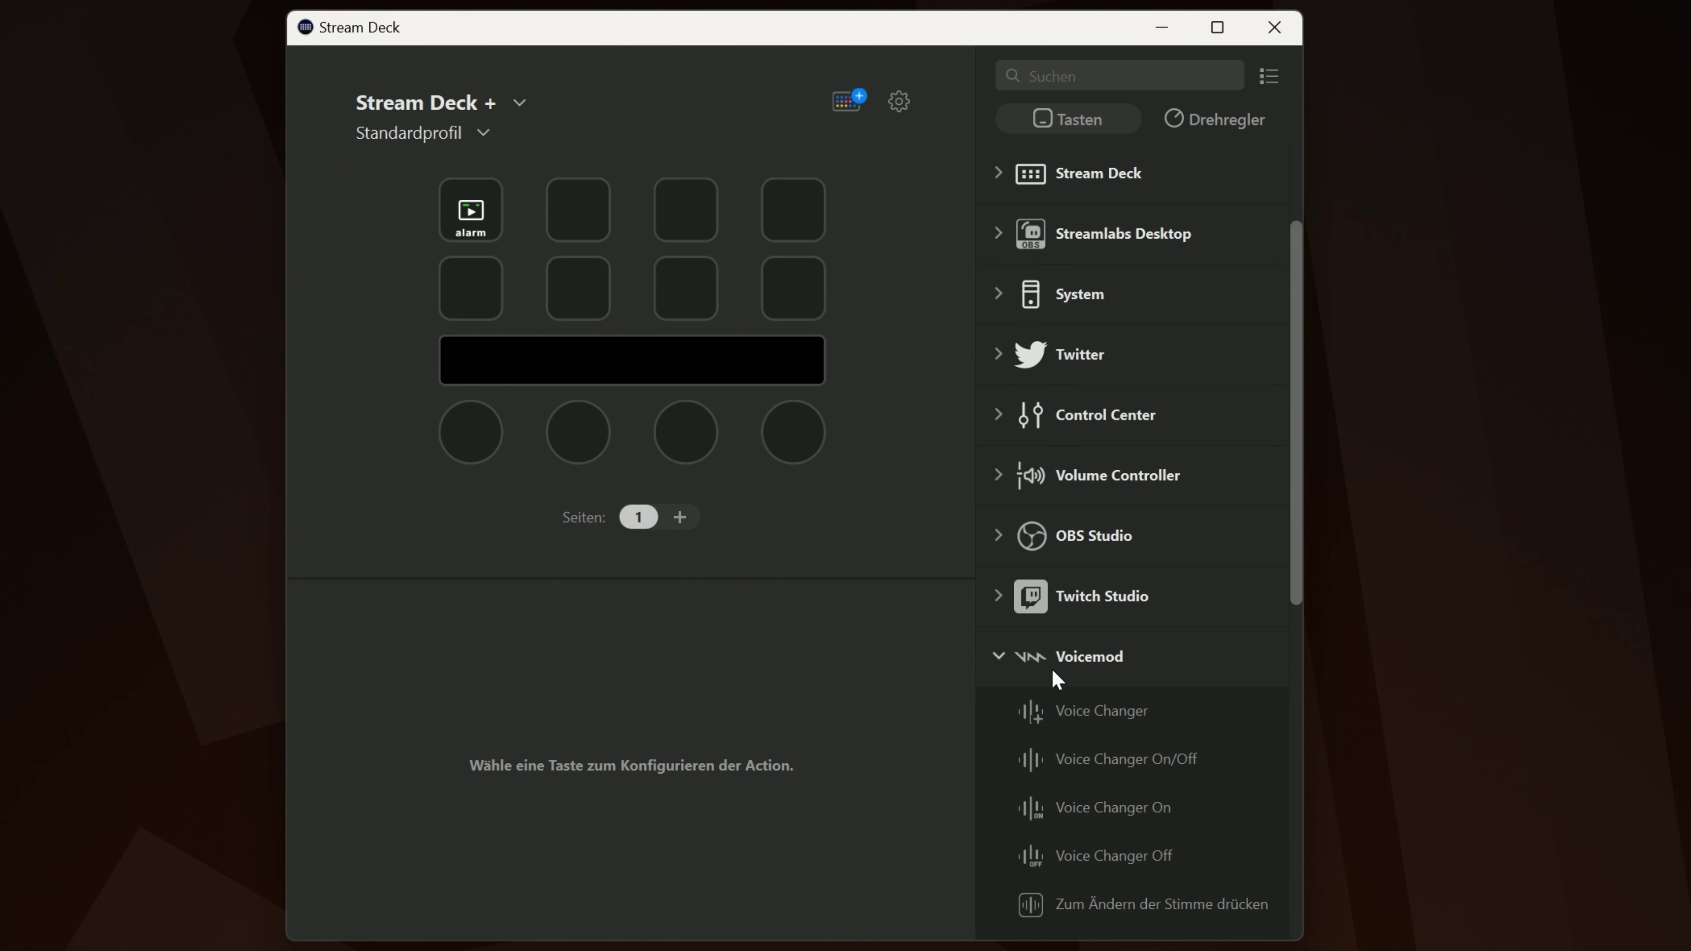
scroll(1201, 487, down, 5)
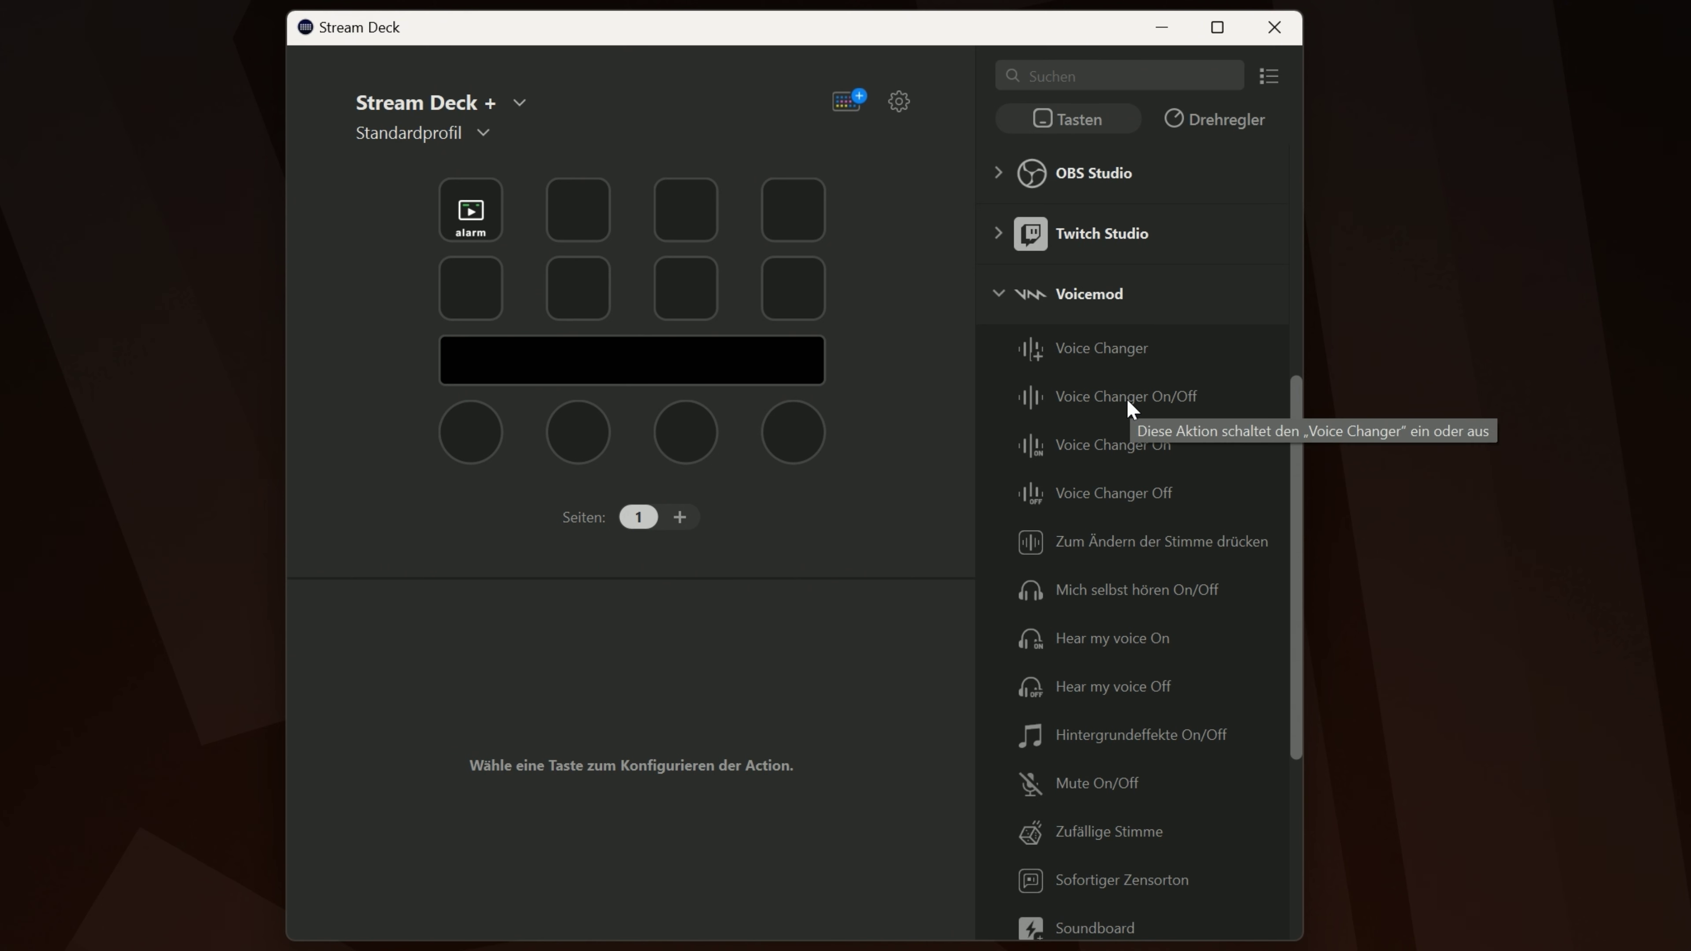
drag(1127, 398, 589, 204)
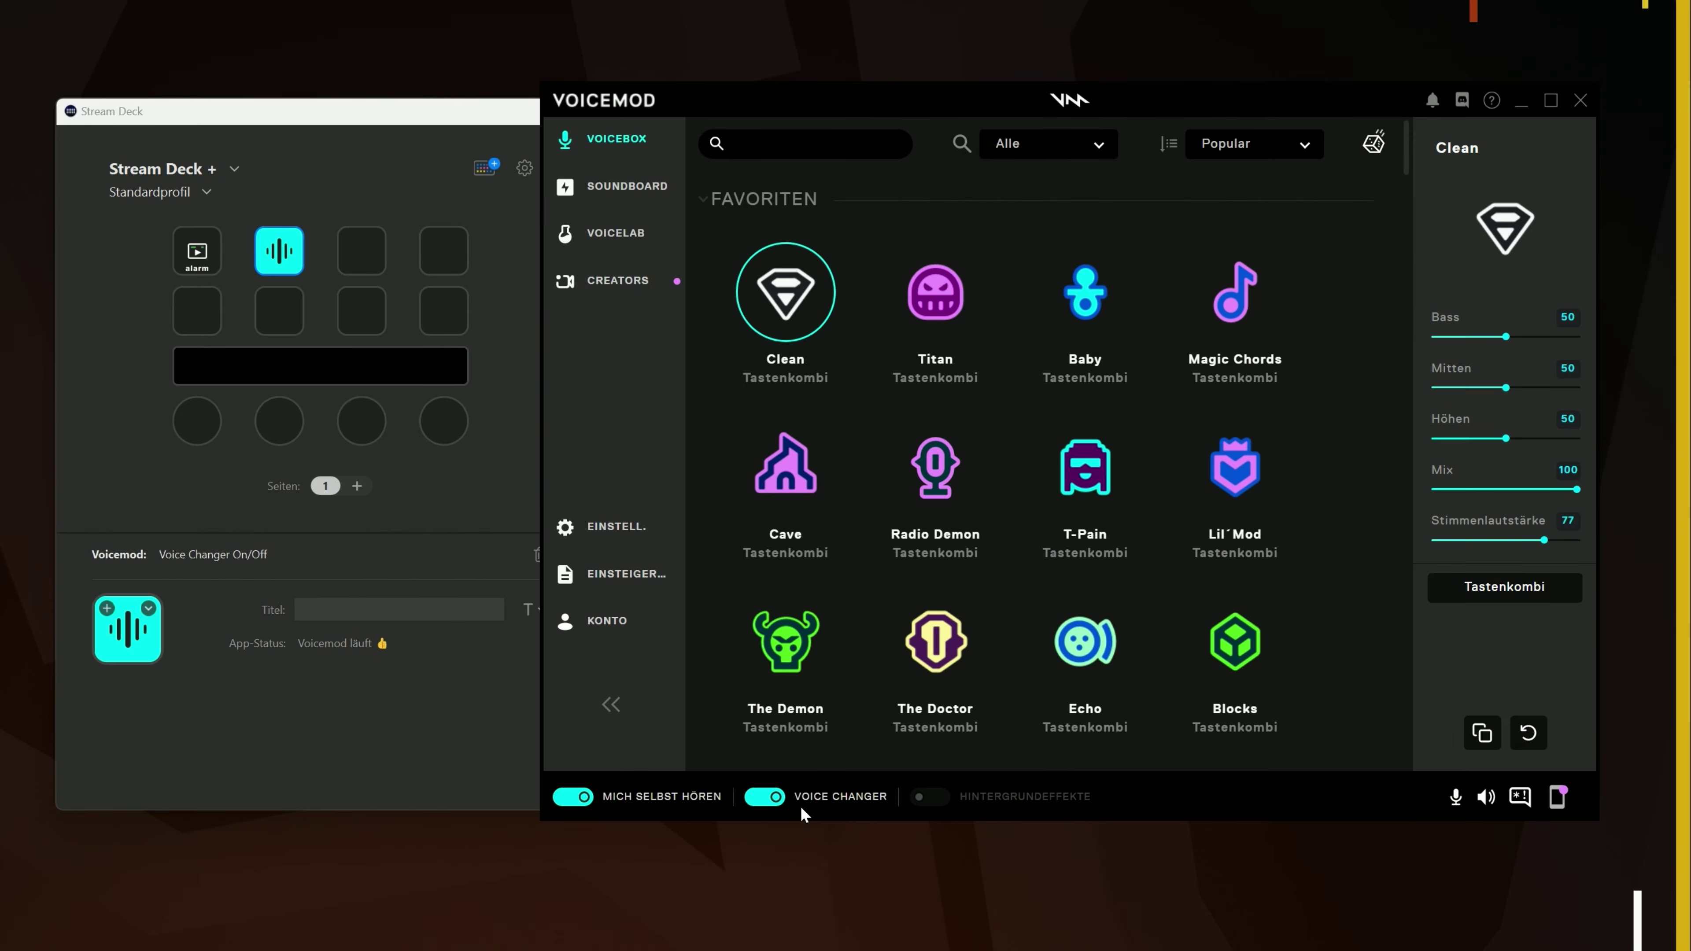
Switch to Voicemod and turn the Voice Changer off and back on to test the Stream Deck key.
click(766, 797)
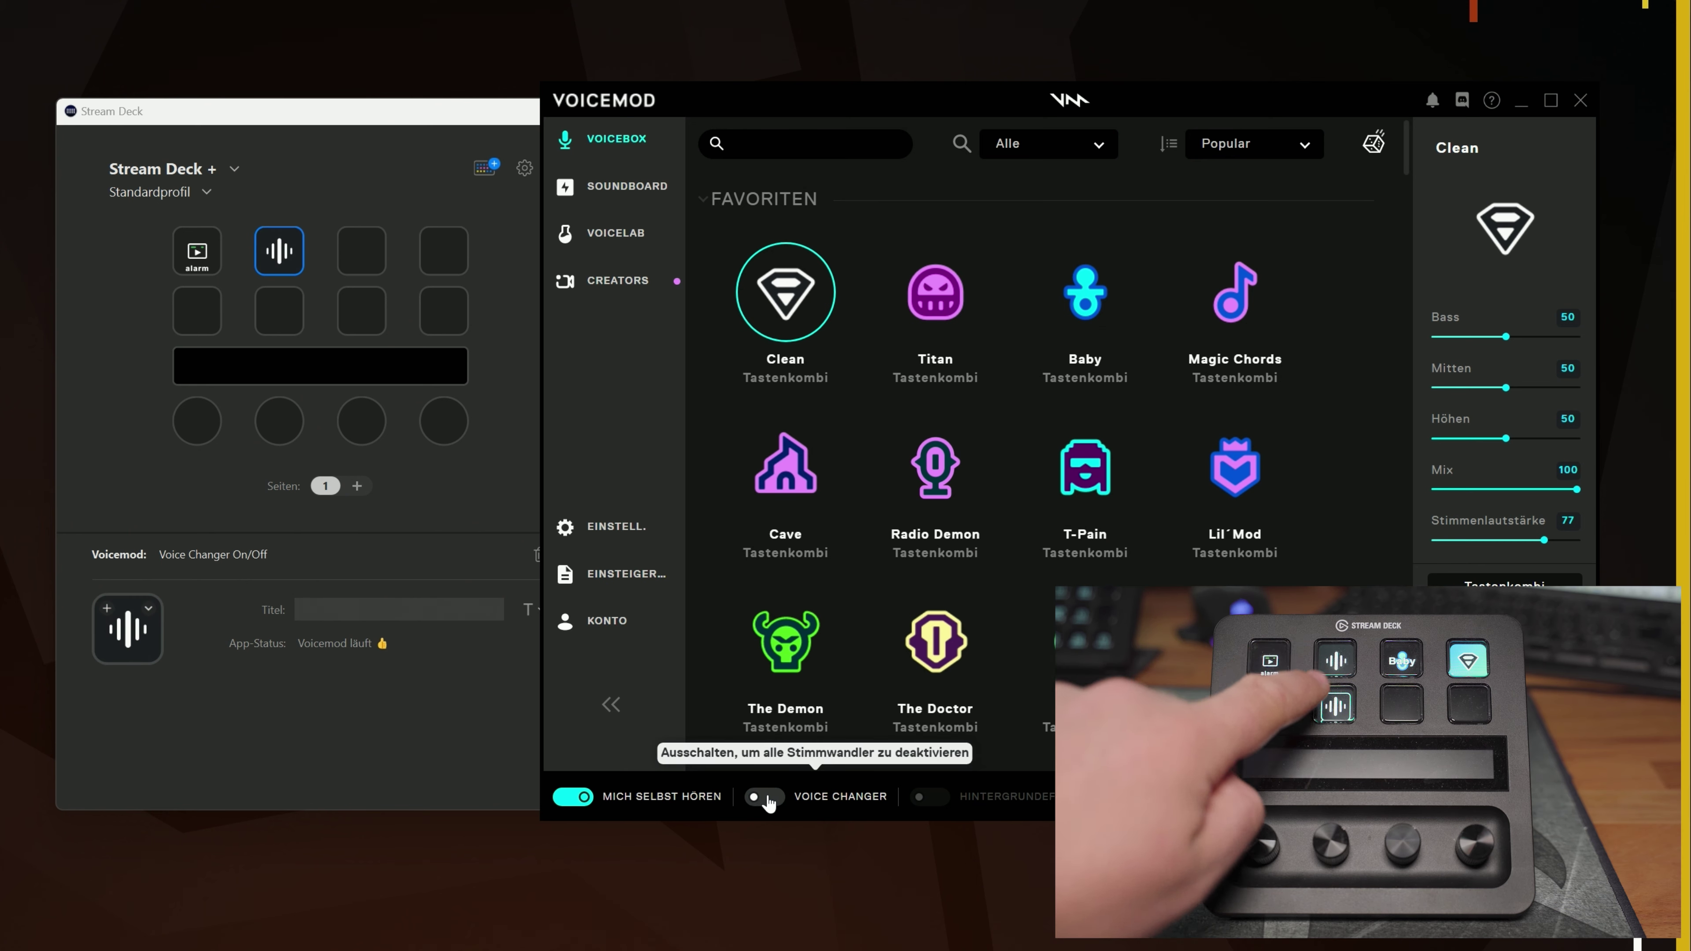
click(766, 797)
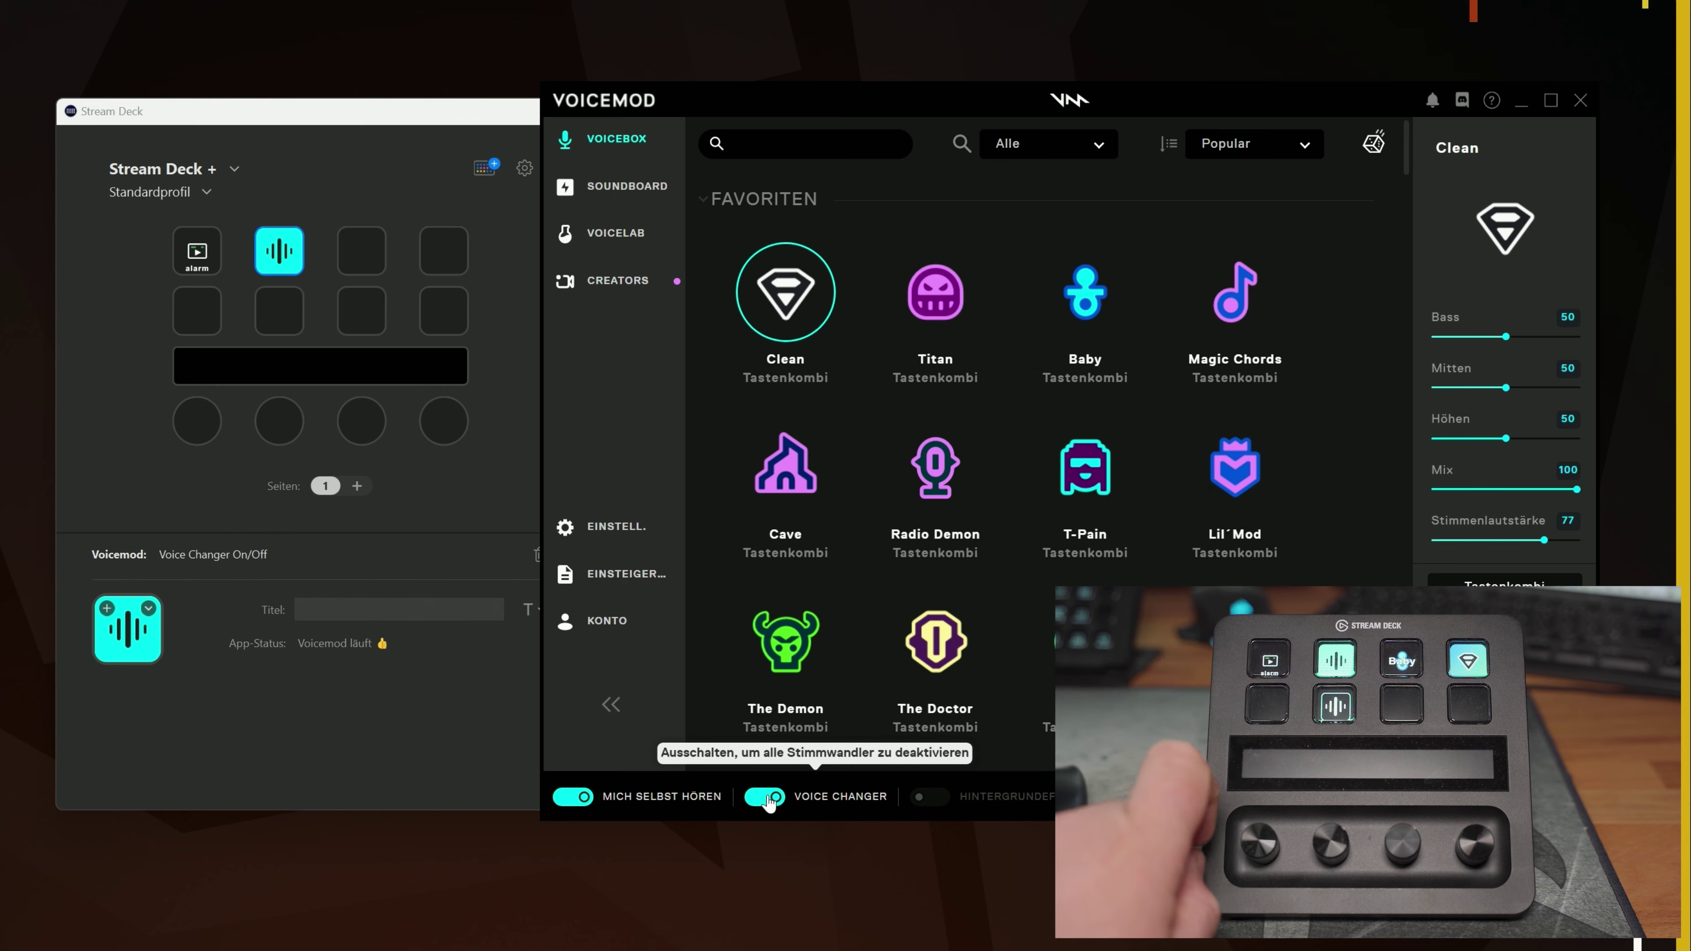